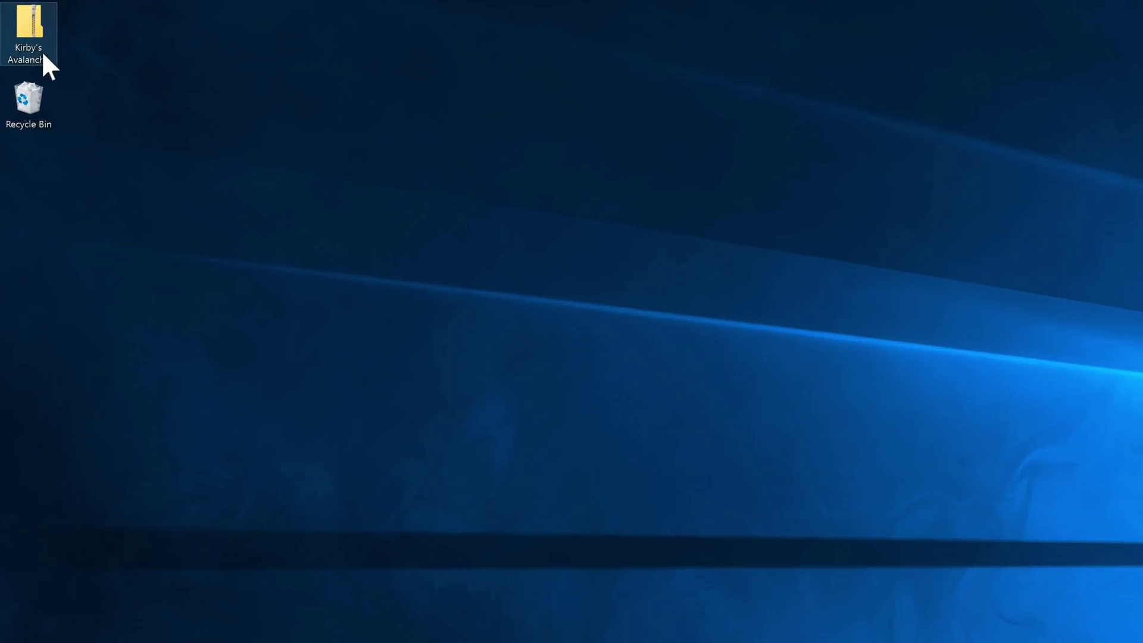
- Bring up the hakchi2 v2.20 GitHub releases page in Edge
{"action": "left_click", "coordinate": [43, 54]}
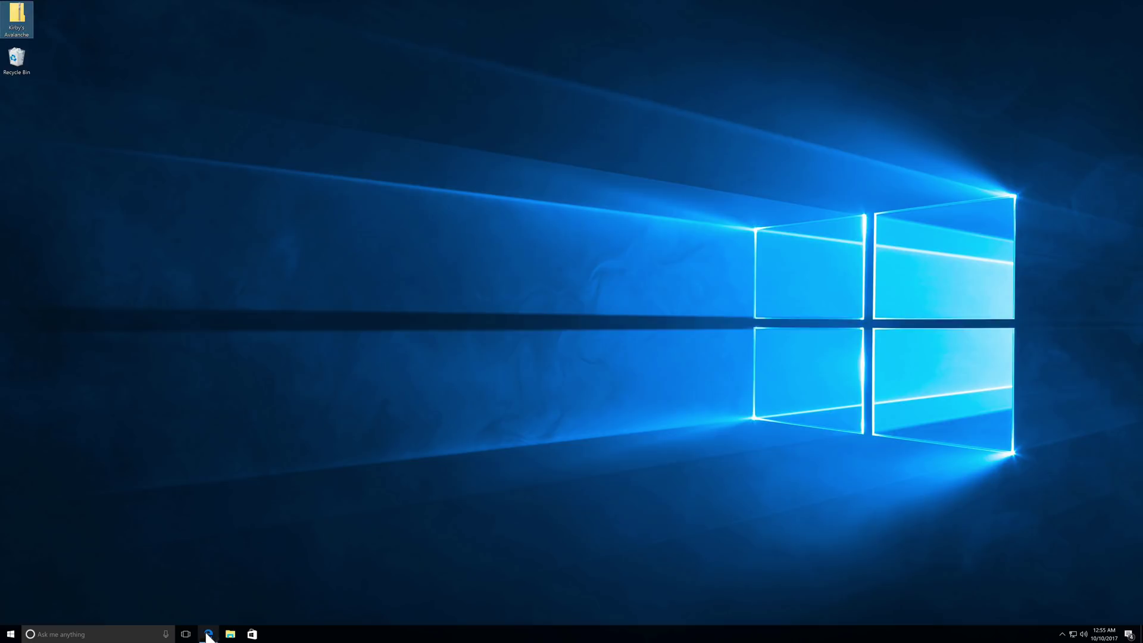
{"action": "left_click", "coordinate": [209, 634]}
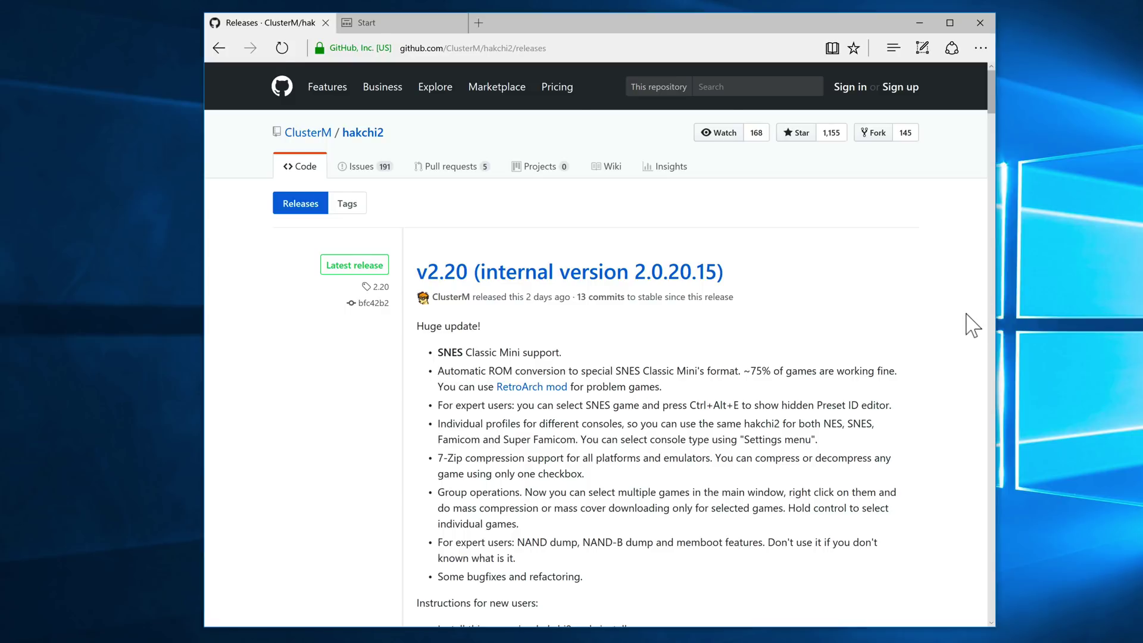
- Save hakchi2.20.zip from the release's Downloads list to the Desktop
{"action": "scroll", "coordinate": [970, 325], "scroll_direction": "down", "scroll_amount": 7}
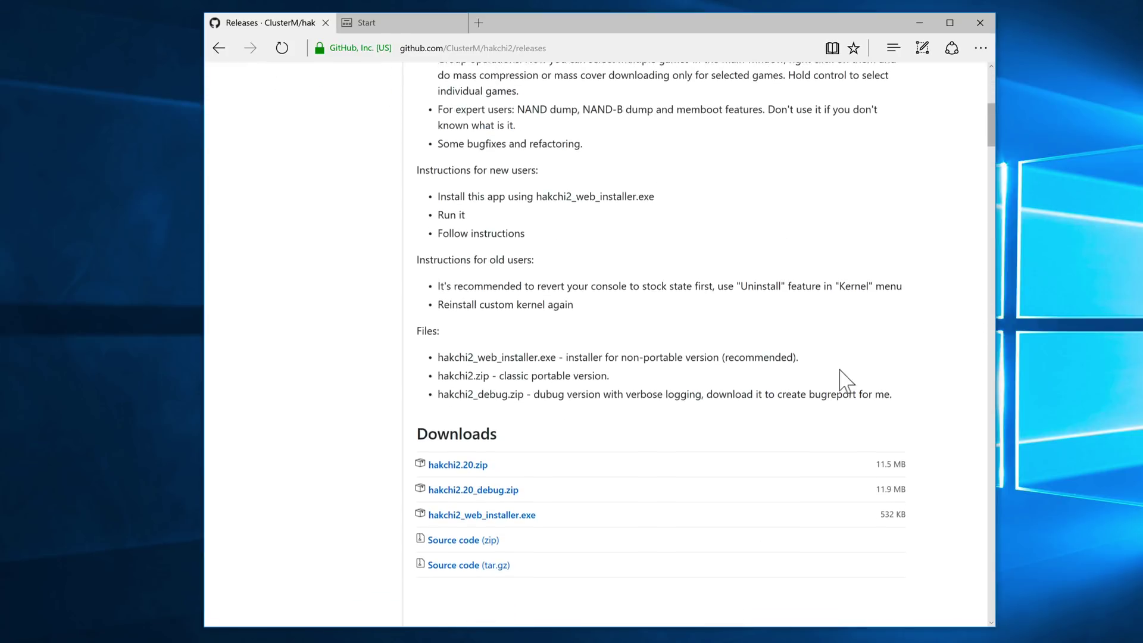
{"action": "scroll", "coordinate": [847, 381], "scroll_direction": "down", "scroll_amount": 1}
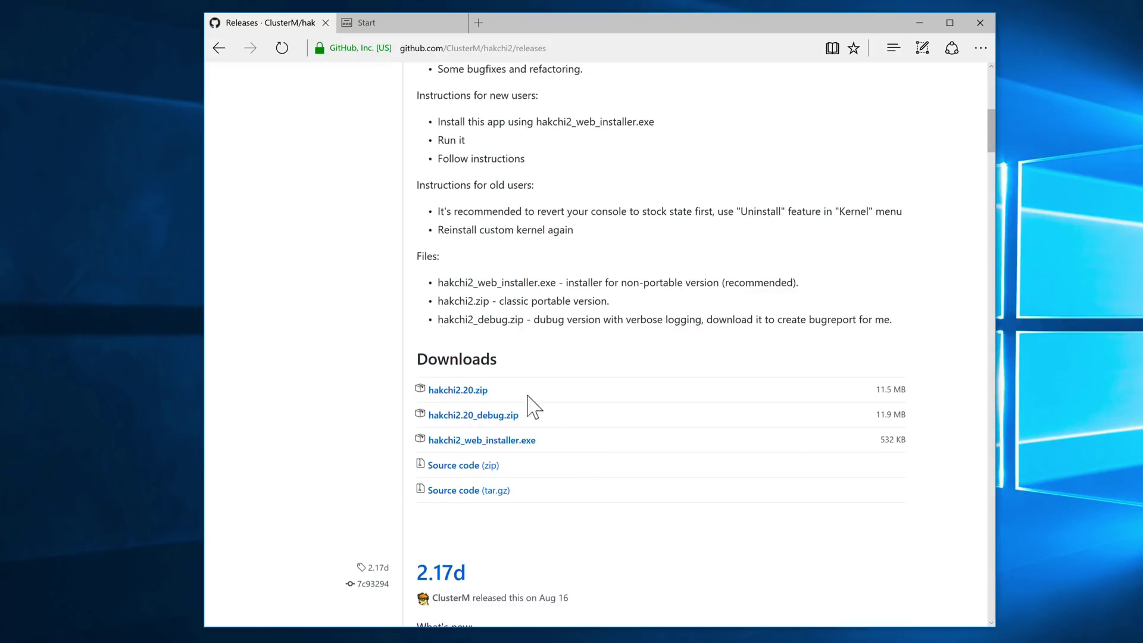
{"action": "right_click", "coordinate": [480, 395]}
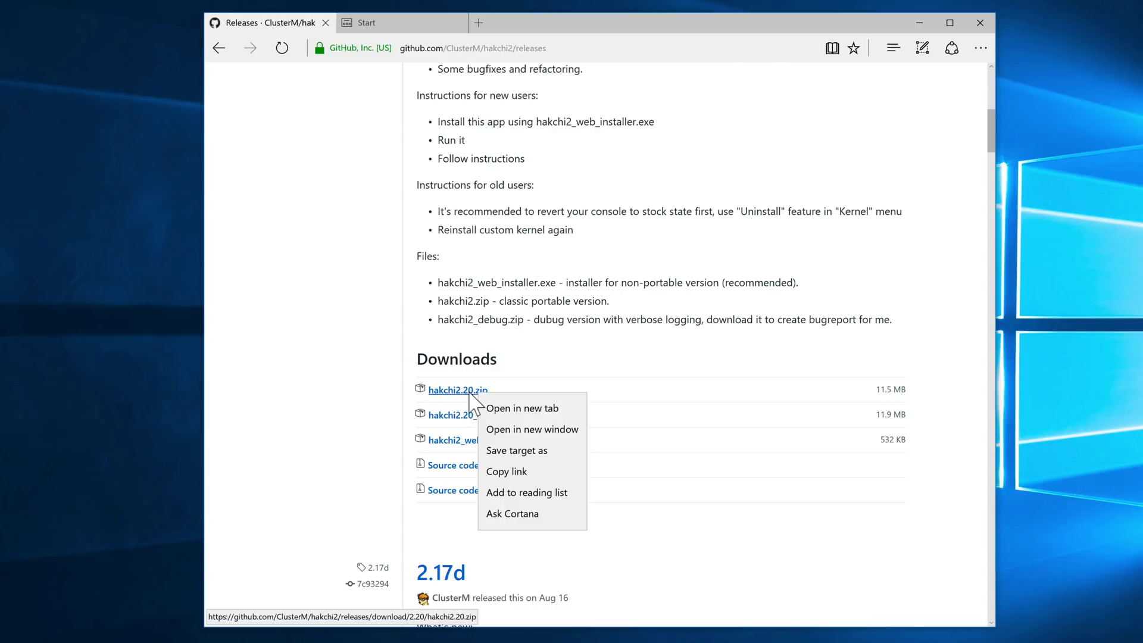
{"action": "key", "text": "Escape"}
{"action": "right_click", "coordinate": [490, 393]}
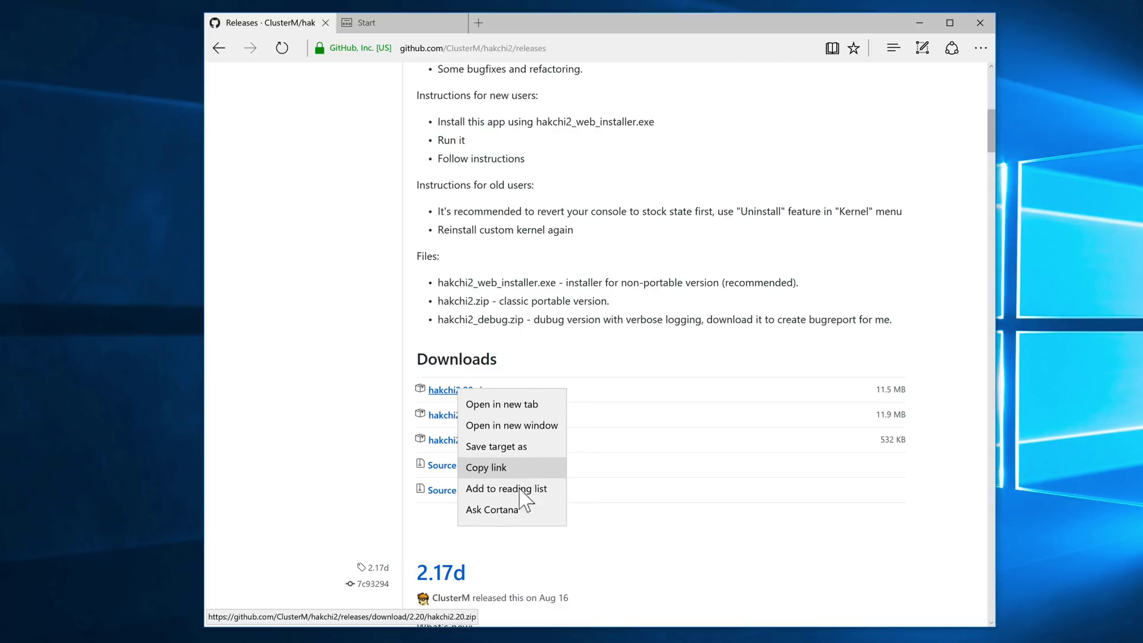
{"action": "left_click", "coordinate": [522, 467]}
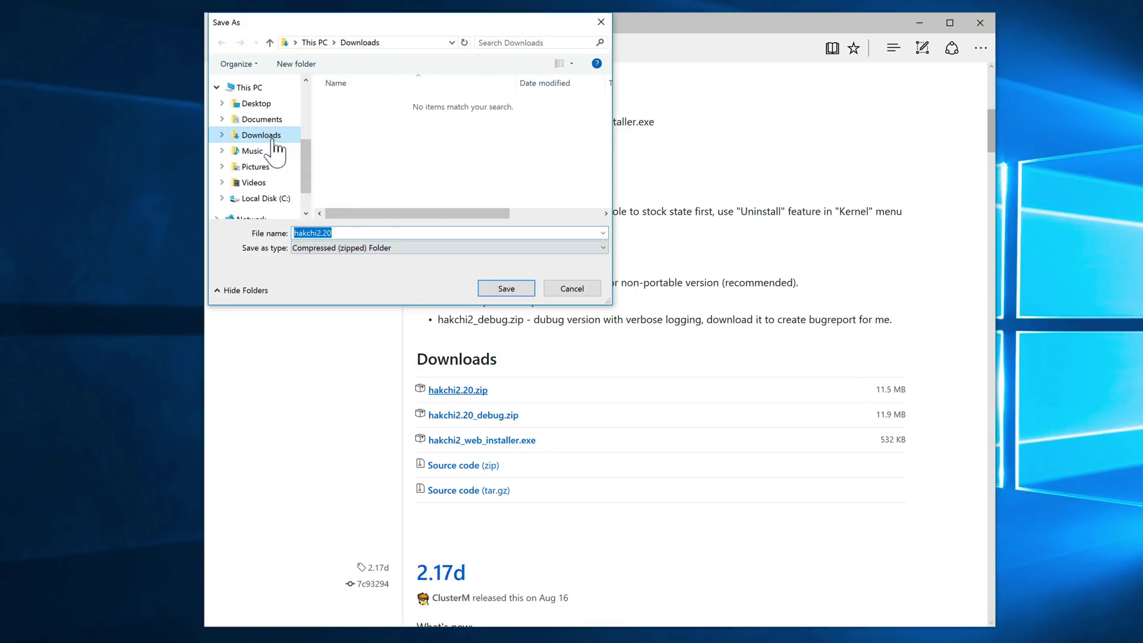
{"action": "left_click", "coordinate": [257, 103]}
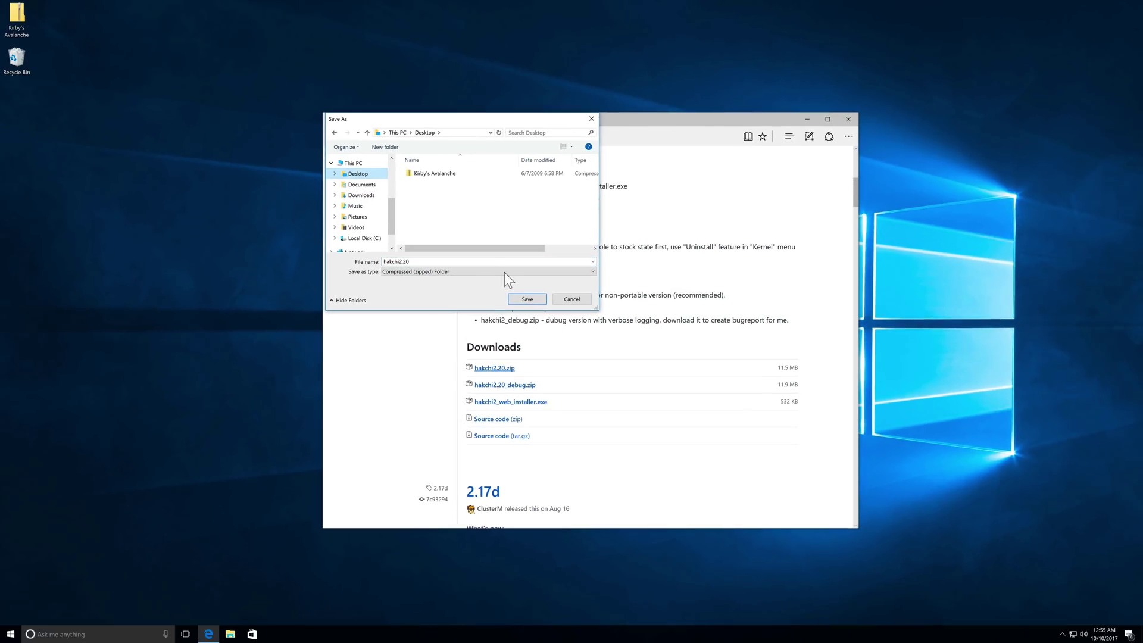
{"action": "left_click", "coordinate": [527, 299]}
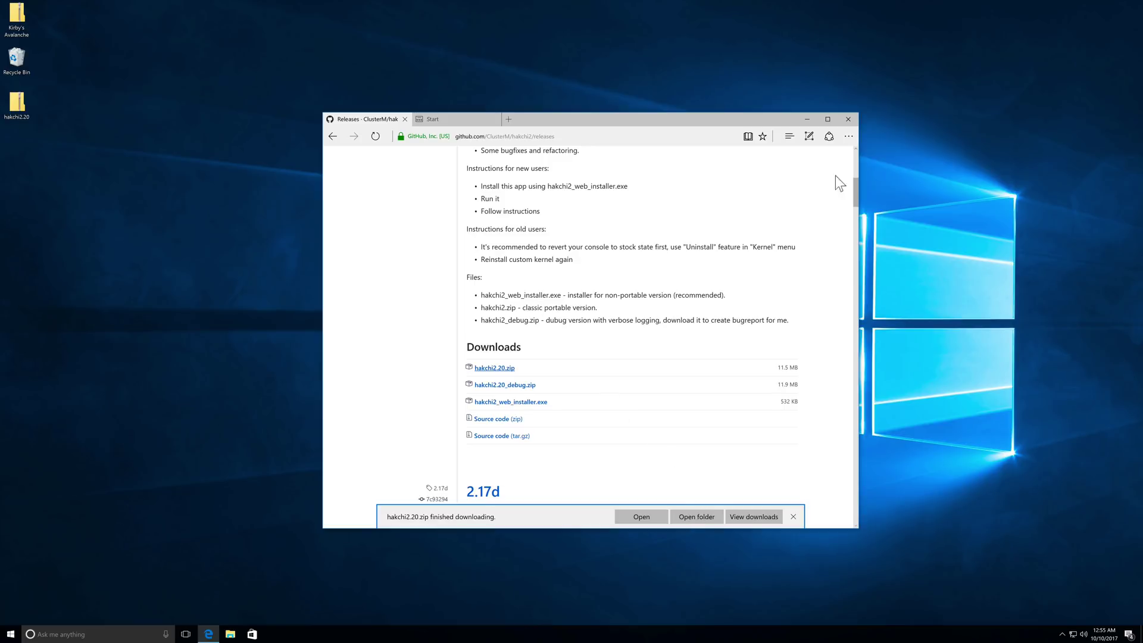
- Close Edge, extract hakchi2.20.zip on the Desktop and launch hakchi.exe from the hakchi2 folder
{"action": "left_click", "coordinate": [848, 121]}
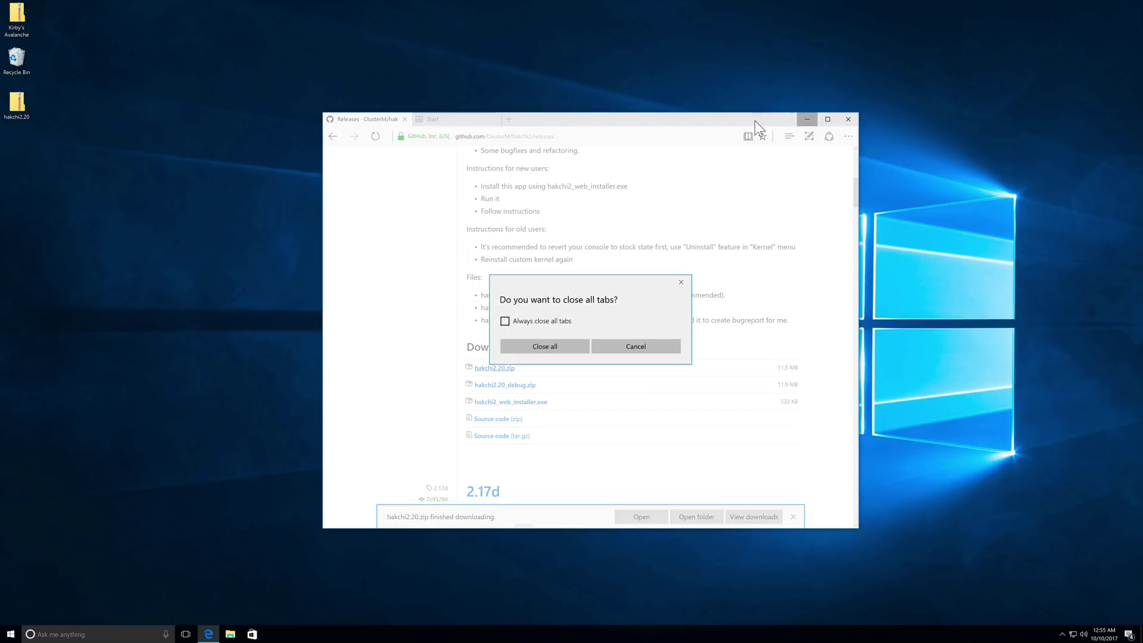
{"action": "left_click", "coordinate": [556, 348]}
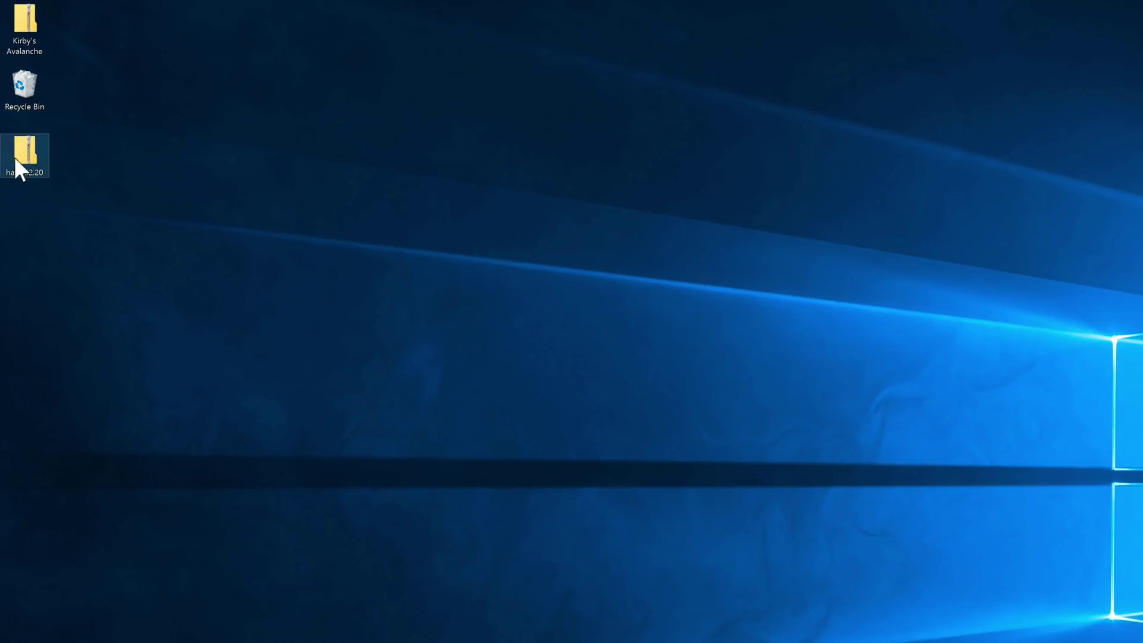
{"action": "left_click_drag", "start_coordinate": [15, 158], "coordinate": [22, 87]}
{"action": "right_click", "coordinate": [22, 86]}
{"action": "left_click", "coordinate": [48, 113]}
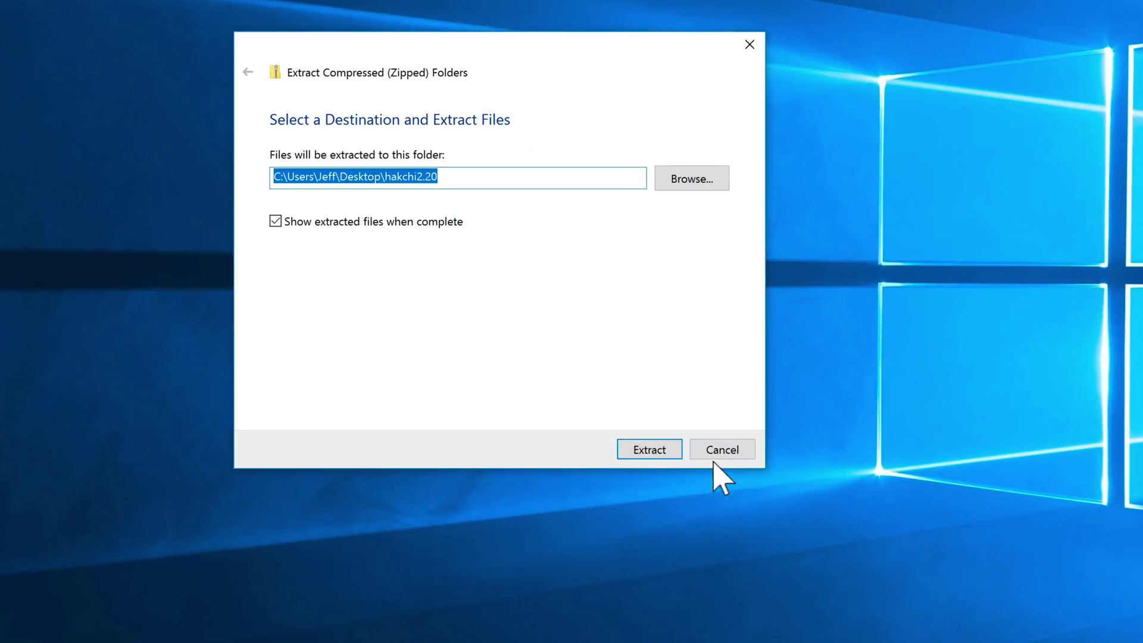
{"action": "left_click", "coordinate": [815, 531]}
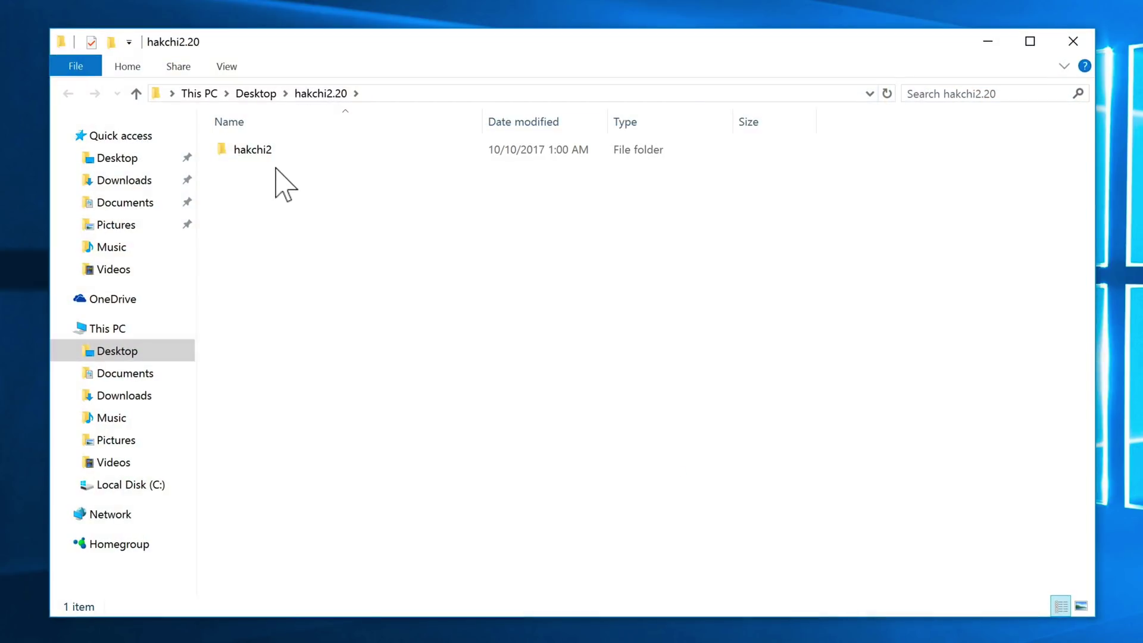
{"action": "double_click", "coordinate": [265, 156]}
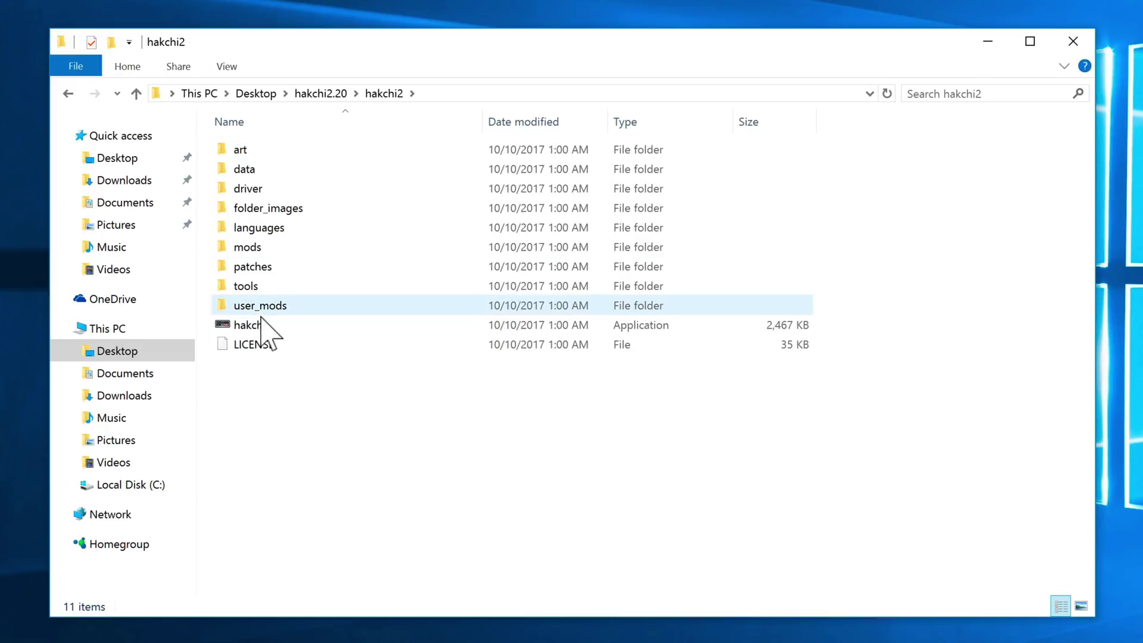
{"action": "double_click", "coordinate": [262, 324]}
- Allow hakchi to run, select SNES Classic Mini as the console and dismiss the welcome message
{"action": "left_click", "coordinate": [554, 287]}
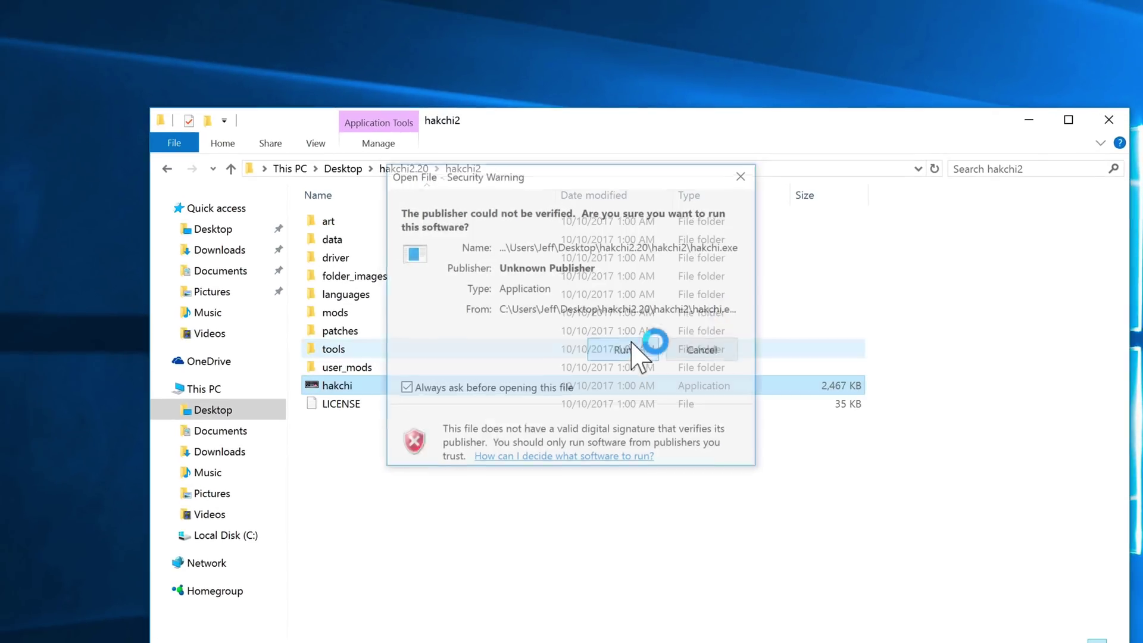
{"action": "left_click", "coordinate": [1034, 119]}
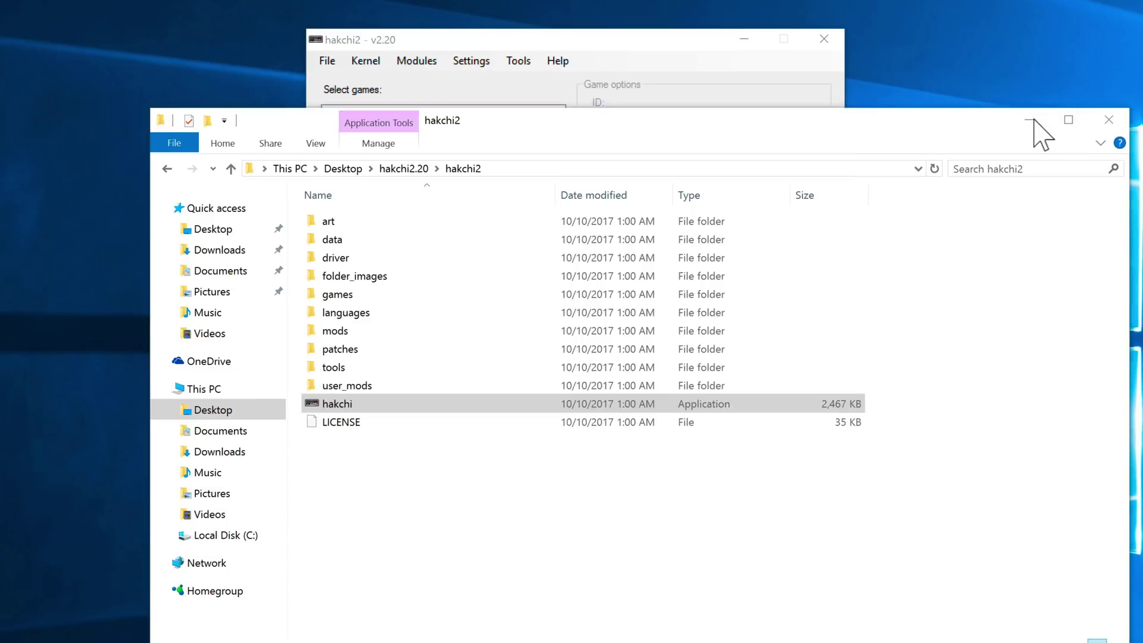
{"action": "left_click", "coordinate": [1034, 120]}
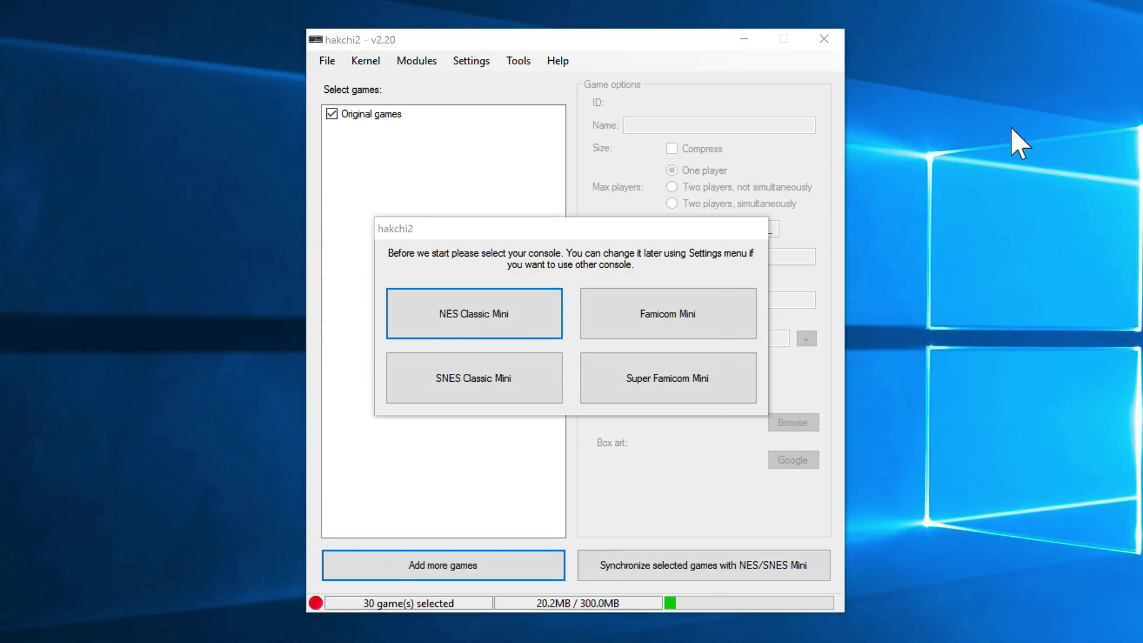
{"action": "left_click", "coordinate": [499, 387]}
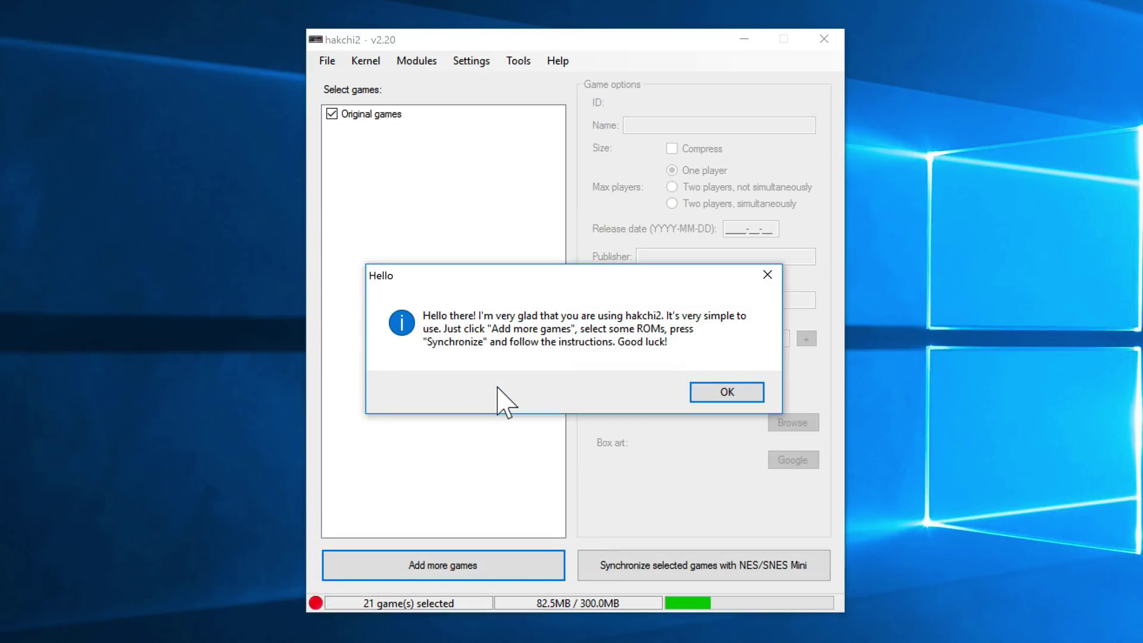
{"action": "left_click", "coordinate": [709, 401]}
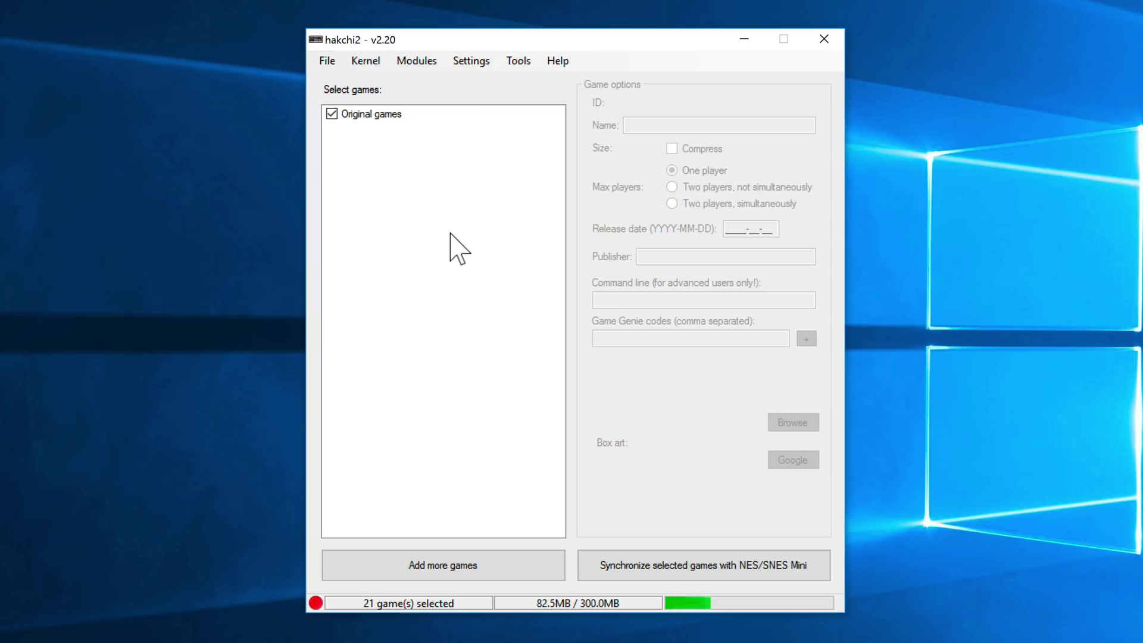
- Run Kernel > Dump kernel and confirm to back up the original kernel
{"action": "left_click", "coordinate": [368, 61]}
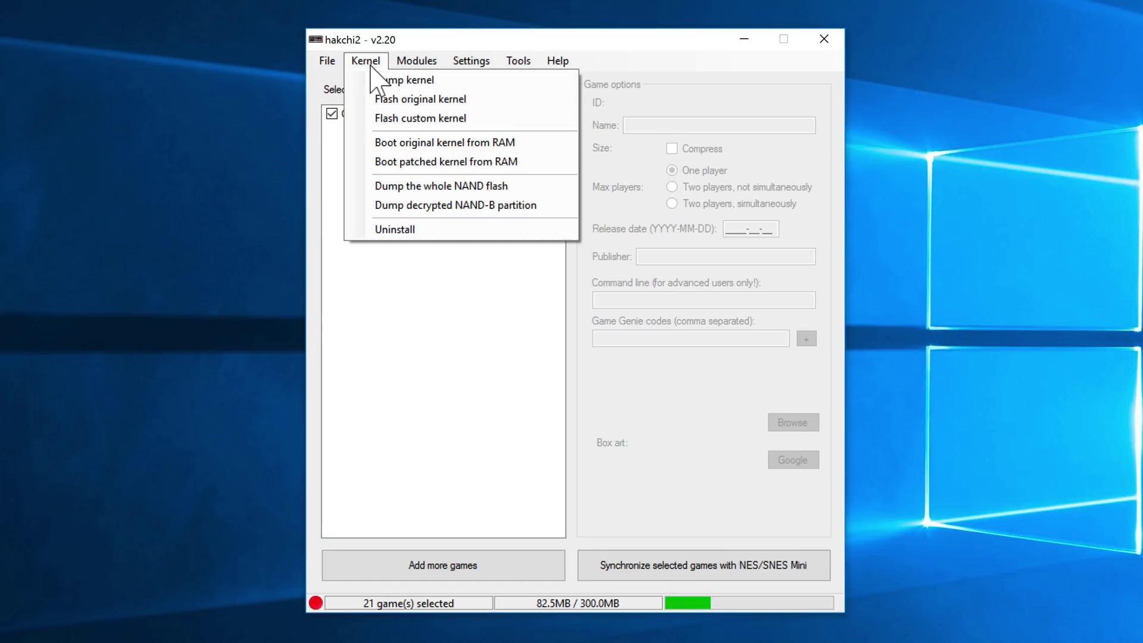
{"action": "left_click", "coordinate": [443, 88]}
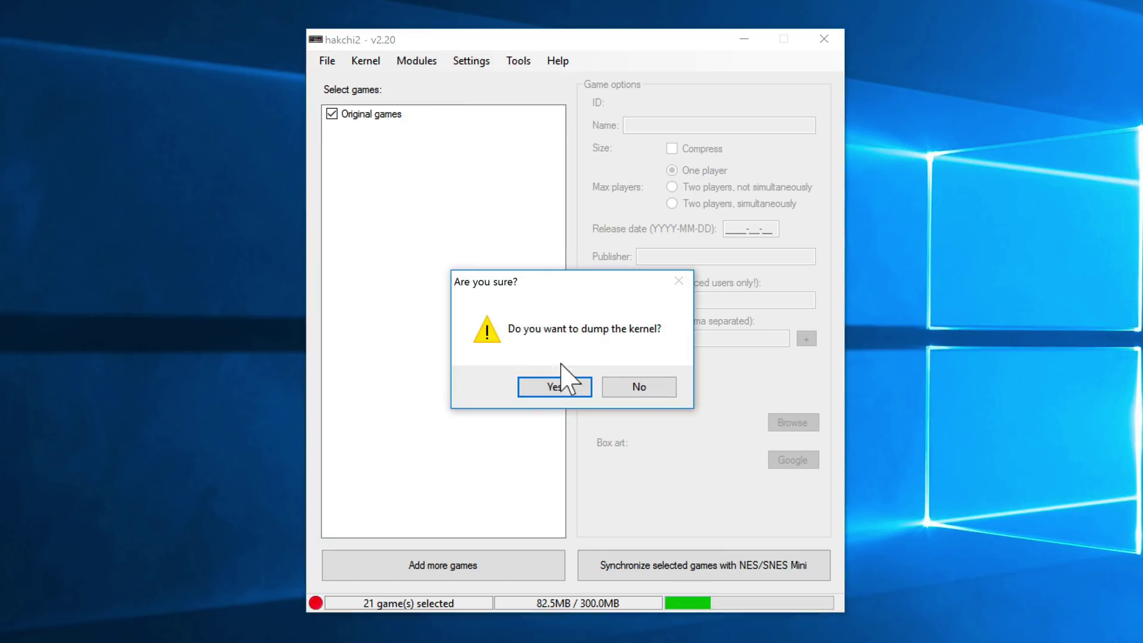
{"action": "left_click", "coordinate": [556, 388]}
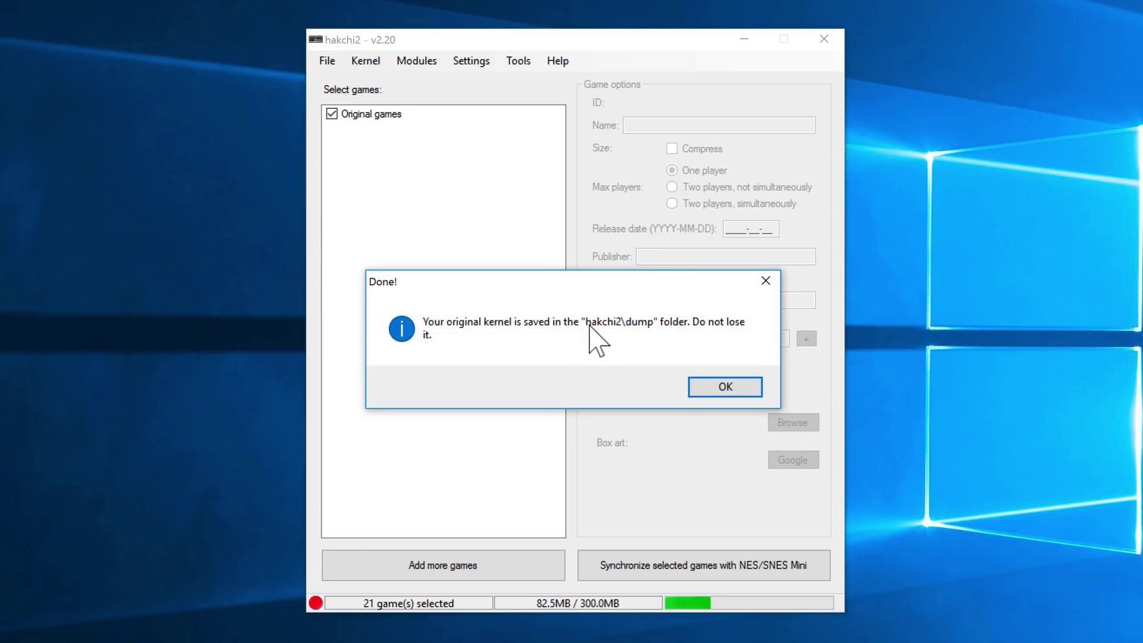
- Confirm the 2,672 KB kernel_snes backup sits in hakchi2\dump, then go back to hakchi2
{"action": "left_click", "coordinate": [704, 387]}
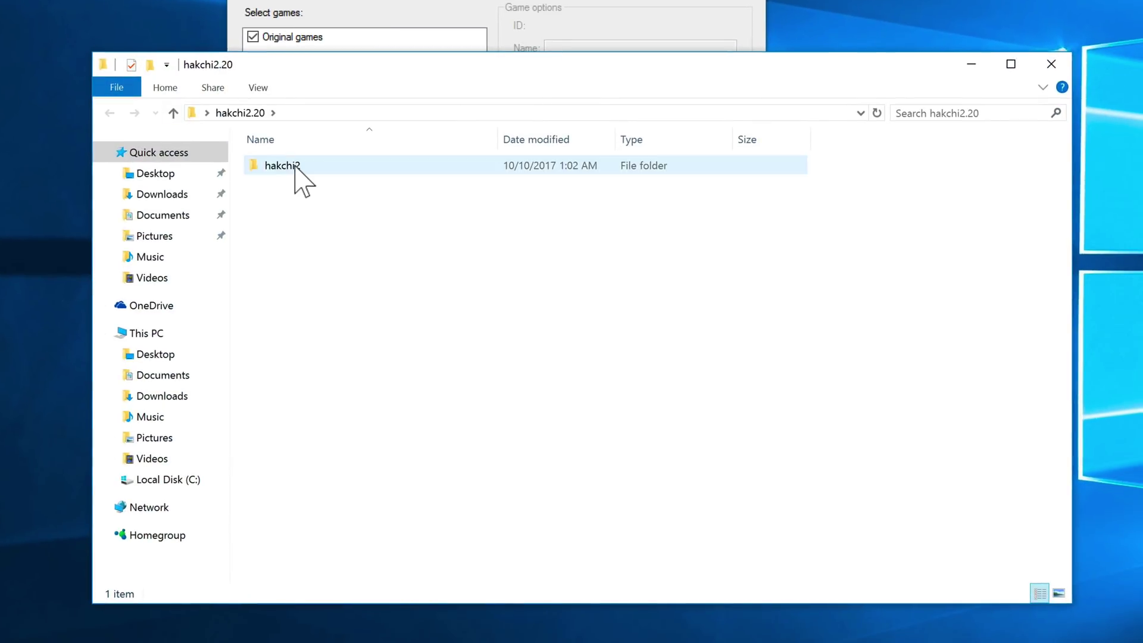
{"action": "double_click", "coordinate": [295, 167]}
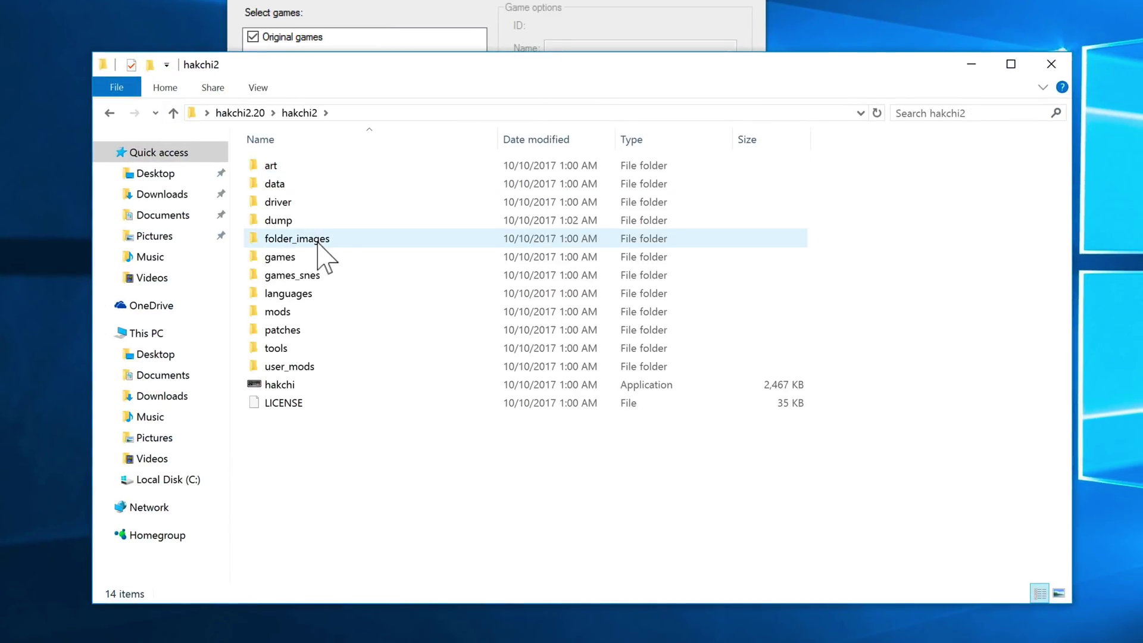
{"action": "double_click", "coordinate": [309, 221]}
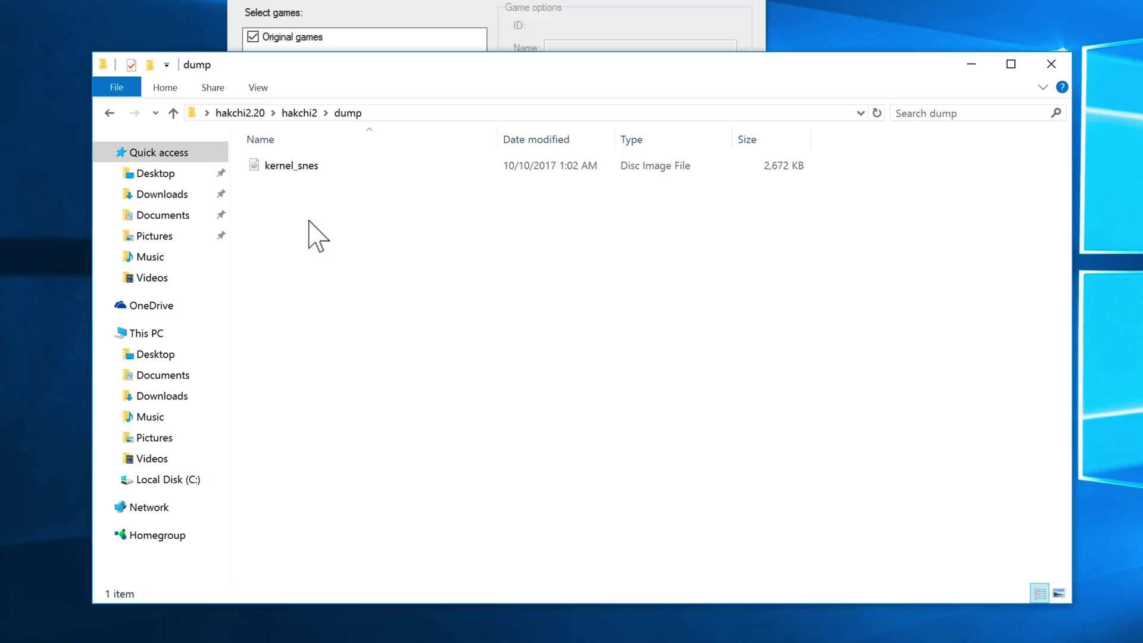
{"action": "left_click", "coordinate": [277, 167]}
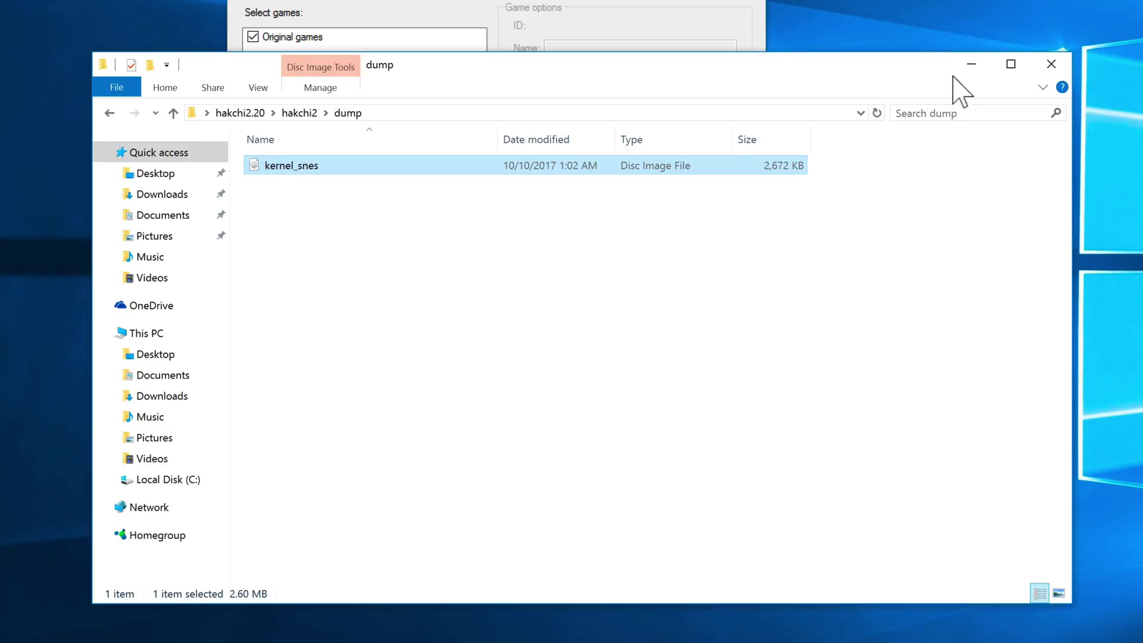
{"action": "left_click", "coordinate": [971, 64]}
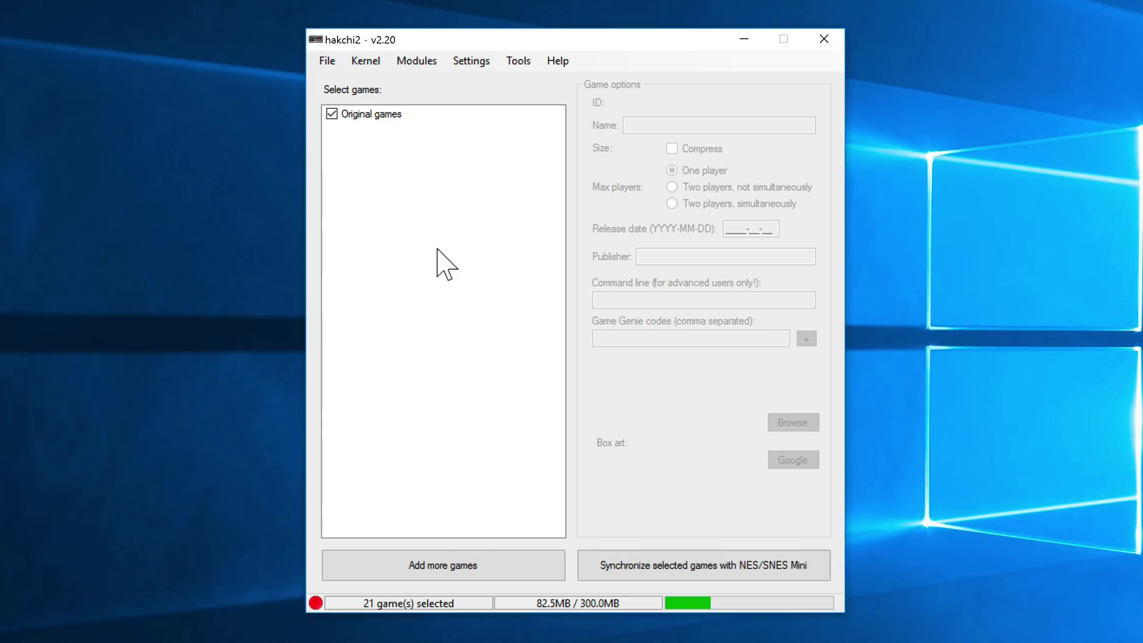
- Run Kernel > Flash custom kernel, confirm it, and acknowledge the completion message
{"action": "left_click", "coordinate": [370, 63]}
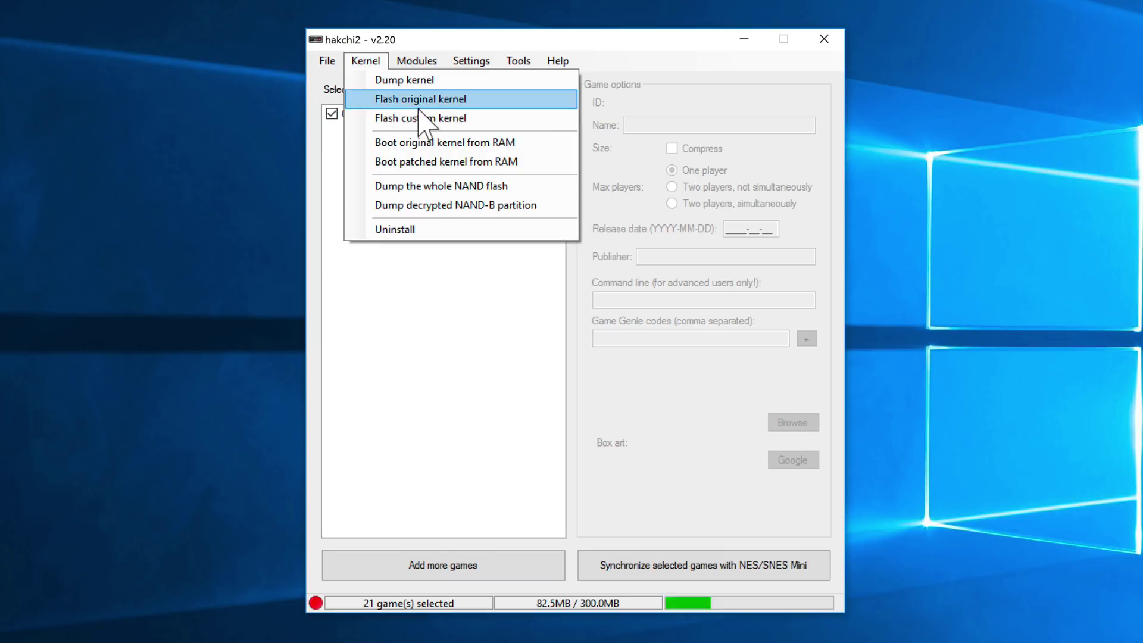
{"action": "left_click", "coordinate": [484, 128]}
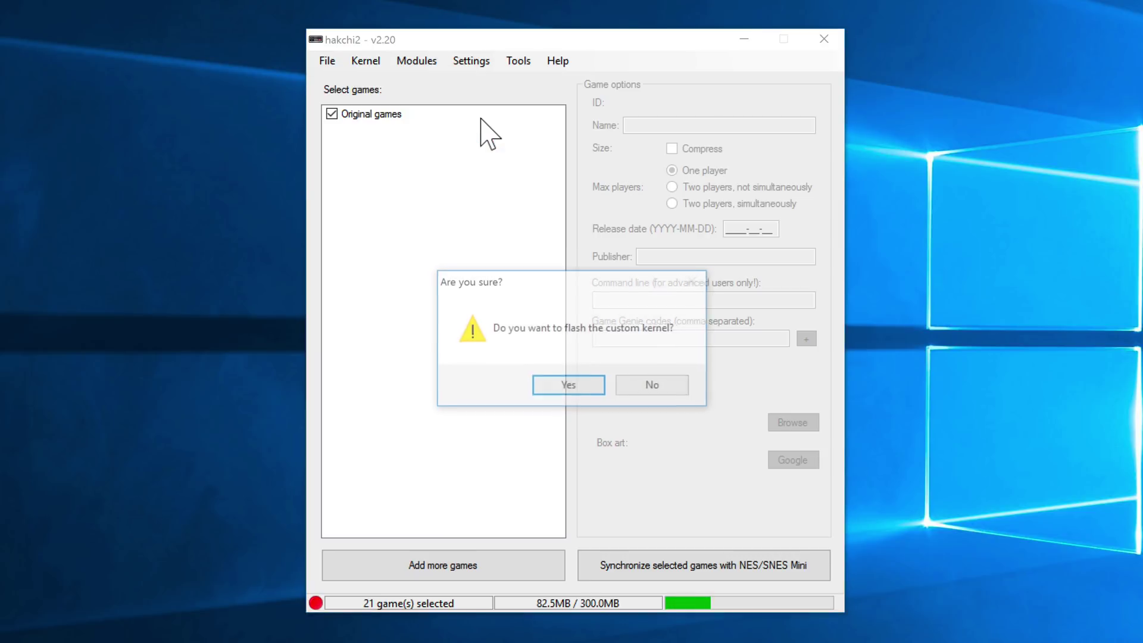
{"action": "left_click", "coordinate": [546, 392]}
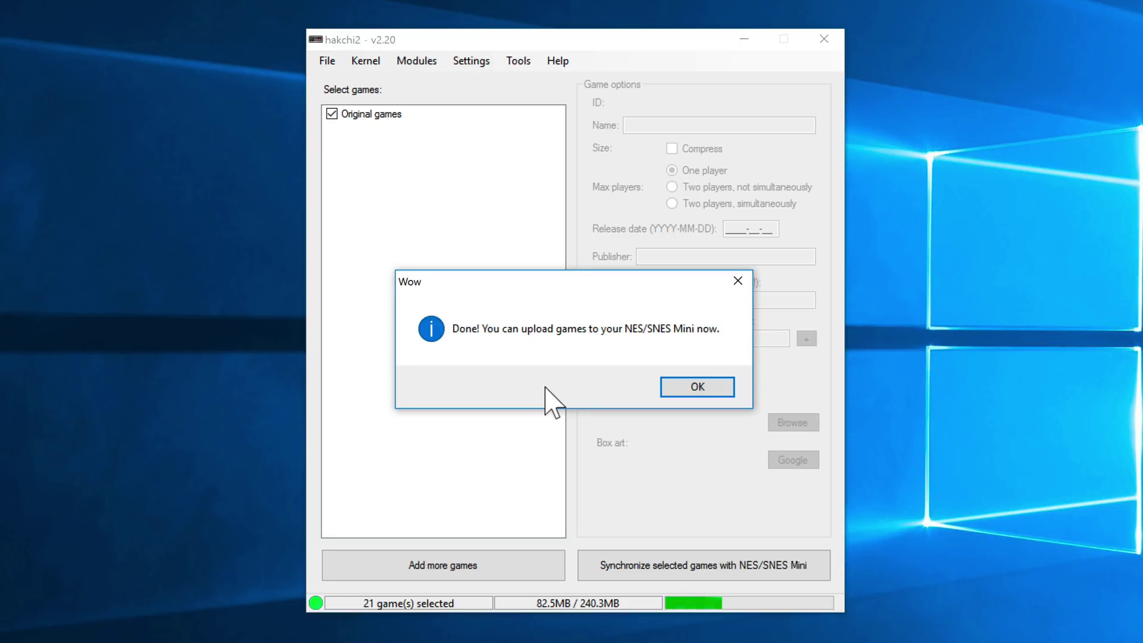
{"action": "left_click", "coordinate": [691, 388]}
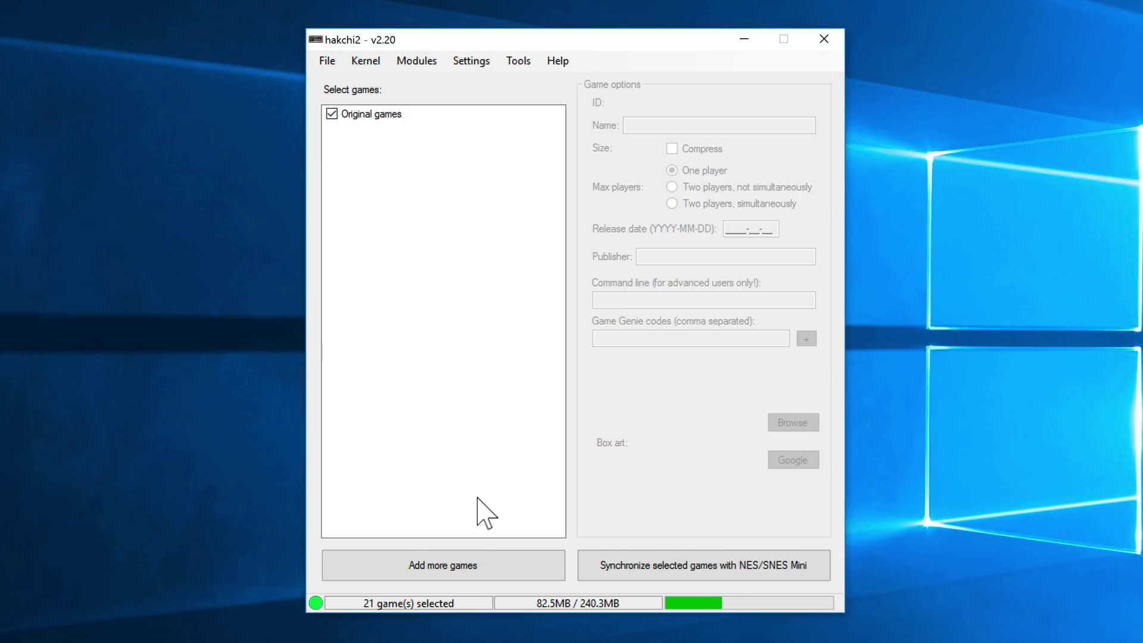
- Add Kirby's Avalanche from the Desktop and use the first Google cover image as its box art
{"action": "left_click", "coordinate": [475, 565]}
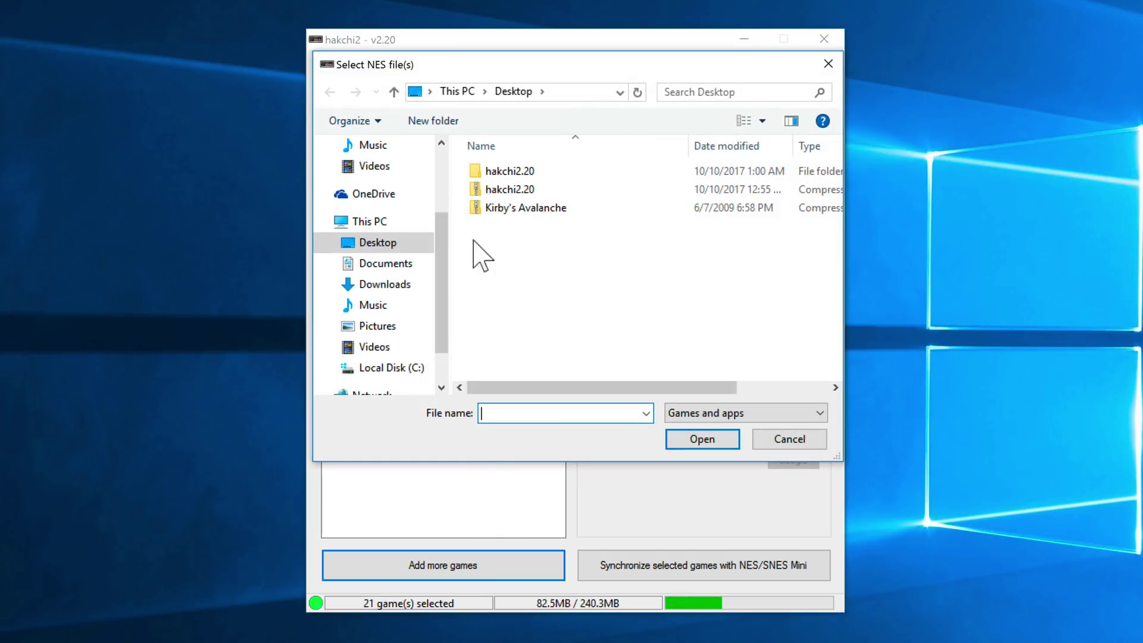
{"action": "left_click", "coordinate": [546, 213]}
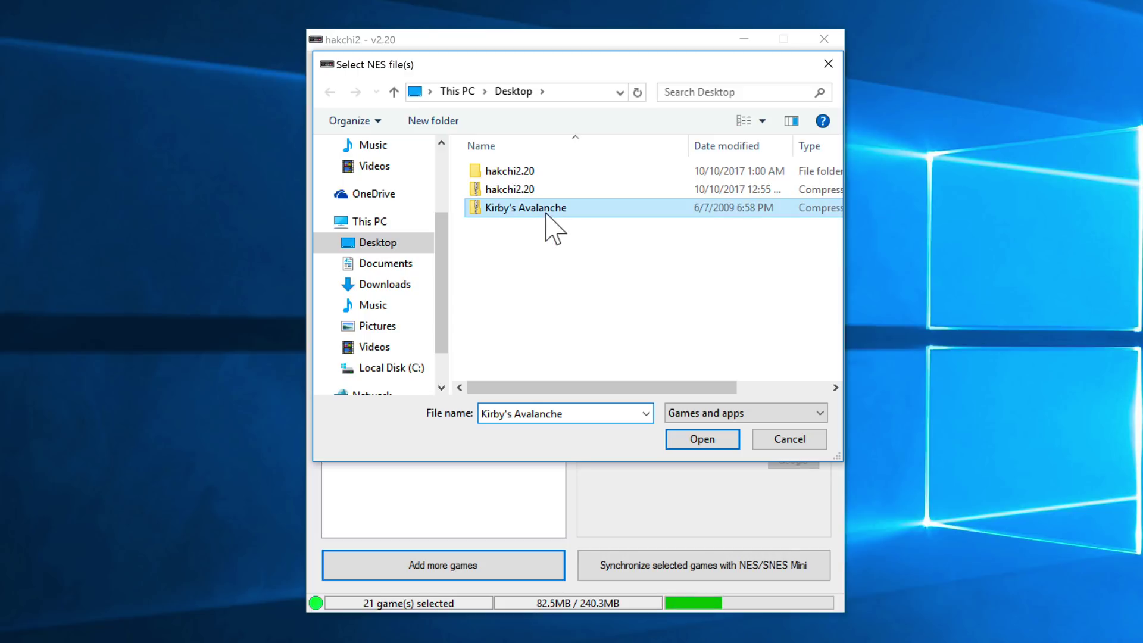
{"action": "left_click", "coordinate": [688, 443]}
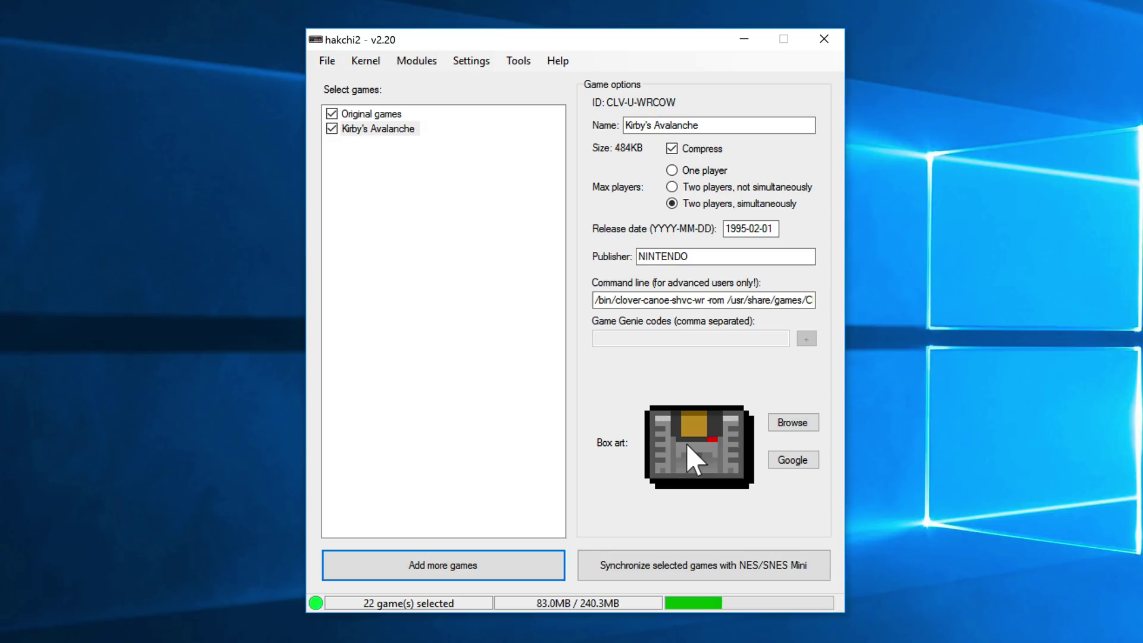
{"action": "left_click", "coordinate": [792, 452]}
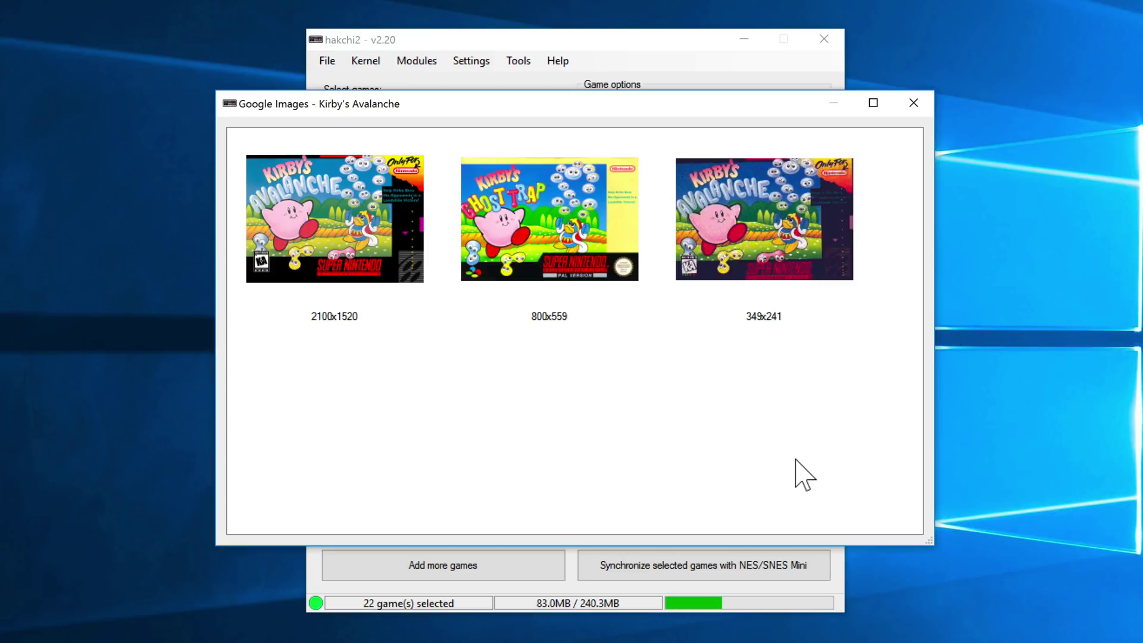
{"action": "double_click", "coordinate": [348, 201]}
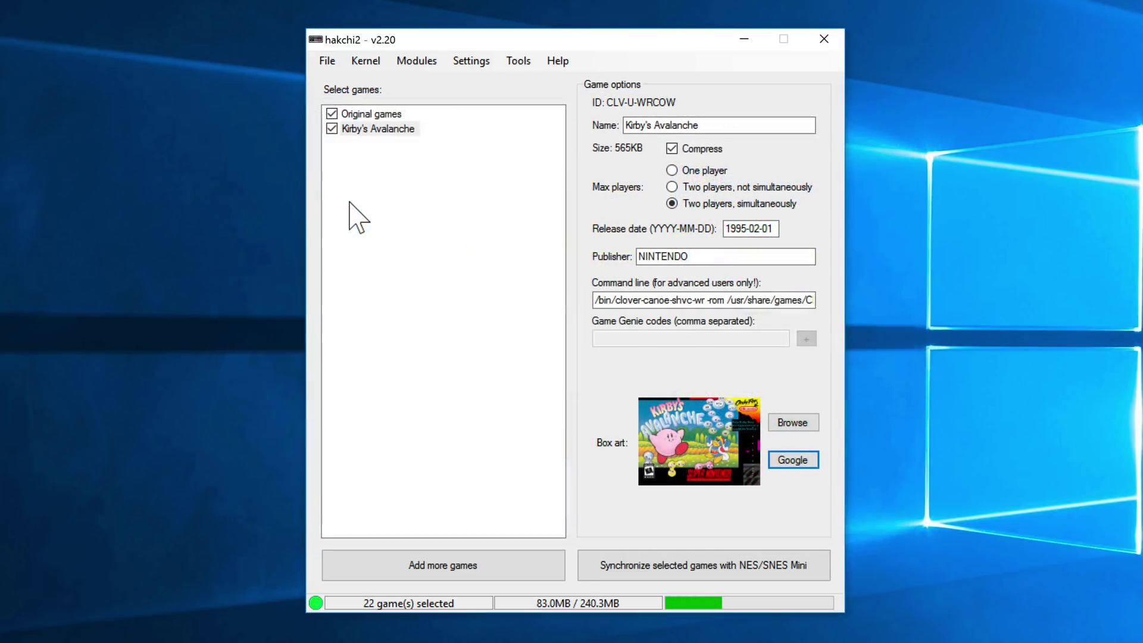
- Synchronize the 22 selected games, including Kirby's Avalanche, to the SNES Classic
{"action": "left_click", "coordinate": [709, 584]}
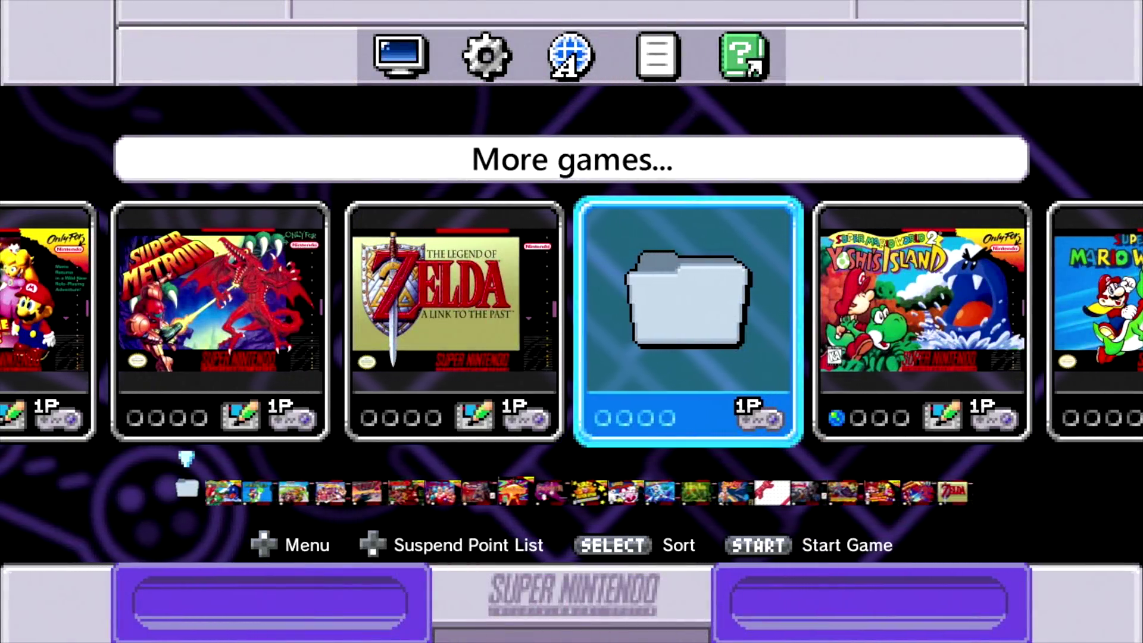
- Move to the More games folder in the console menu and open it to view Kirby's Avalanche
{"action": "key", "text": "Right"}
{"action": "key", "text": "Left"}
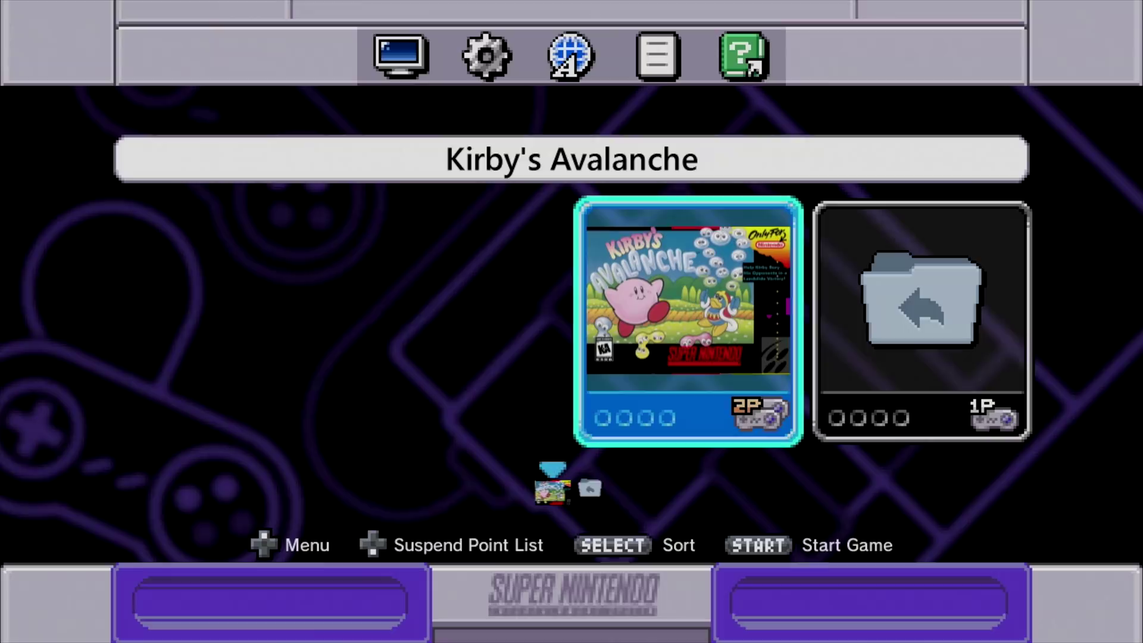
{"action": "key", "text": "Right"}
{"action": "key", "text": "Left"}
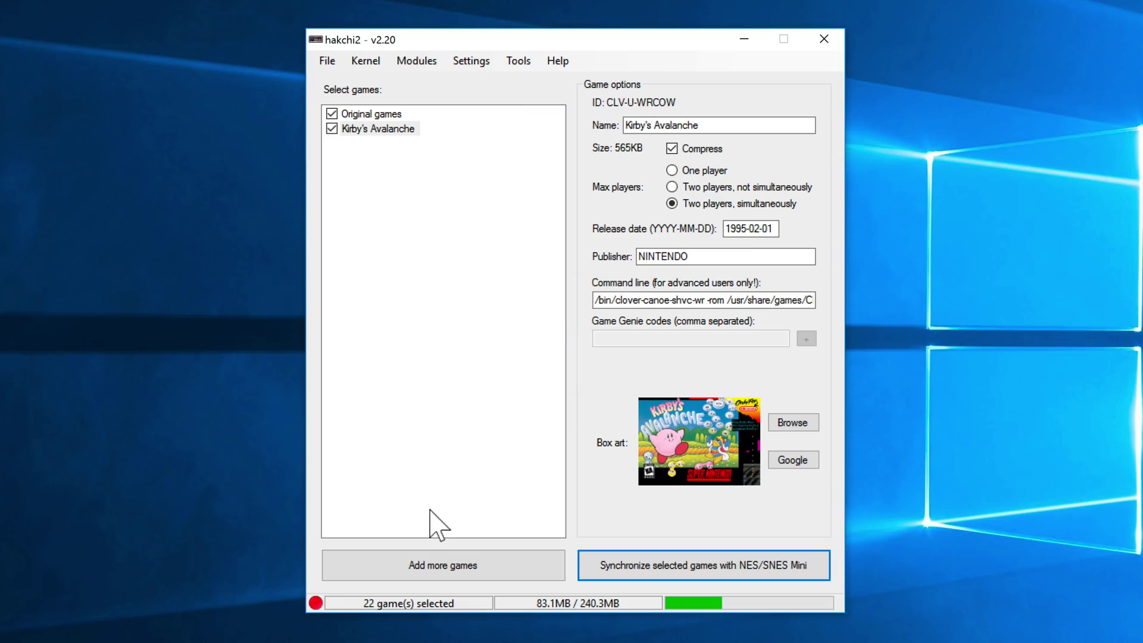
- Uncheck Final Fantasy III in the Original games list and synchronize the 21 games to the console
{"action": "left_click", "coordinate": [389, 115]}
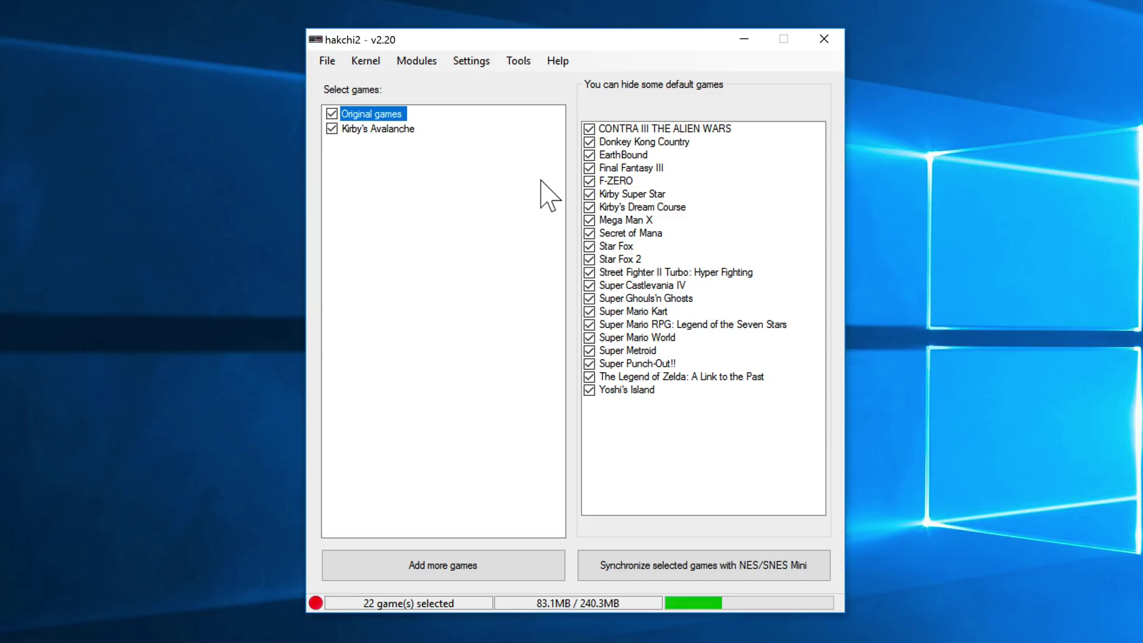
{"action": "left_click", "coordinate": [590, 167]}
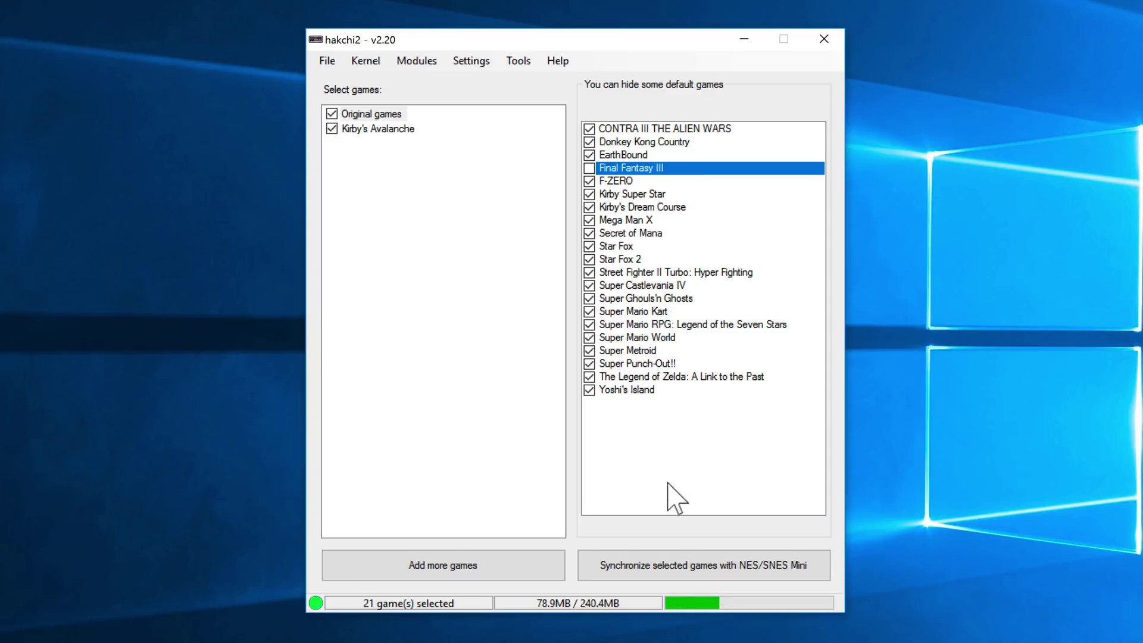
{"action": "left_click", "coordinate": [694, 565]}
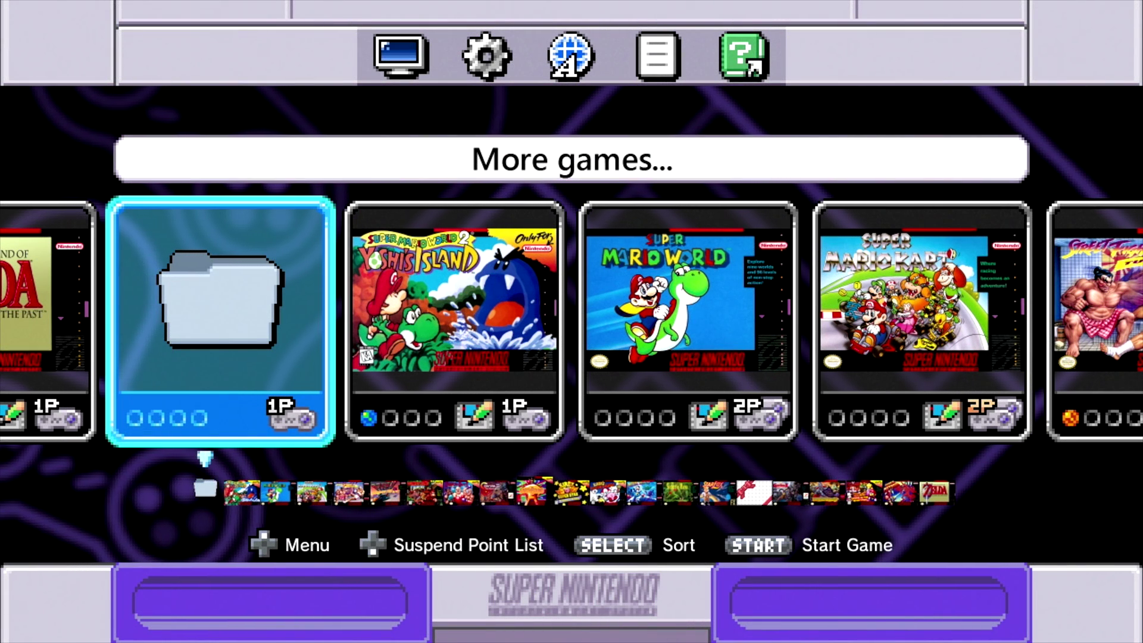
- Scroll past Star Fox 2 and back toward Yoshi's Island to confirm Final Fantasy III is gone
{"action": "key", "text": "Right"}
{"action": "key", "text": "Right"}
{"action": "key", "text": "Right"}
{"action": "key", "text": "Right"}
{"action": "key", "text": "Right"}
{"action": "key", "text": "Right"}
{"action": "key", "text": "Right"}
{"action": "key", "text": "Right"}
{"action": "key", "text": "Right"}
{"action": "key", "text": "Right"}
{"action": "key", "text": "Right"}
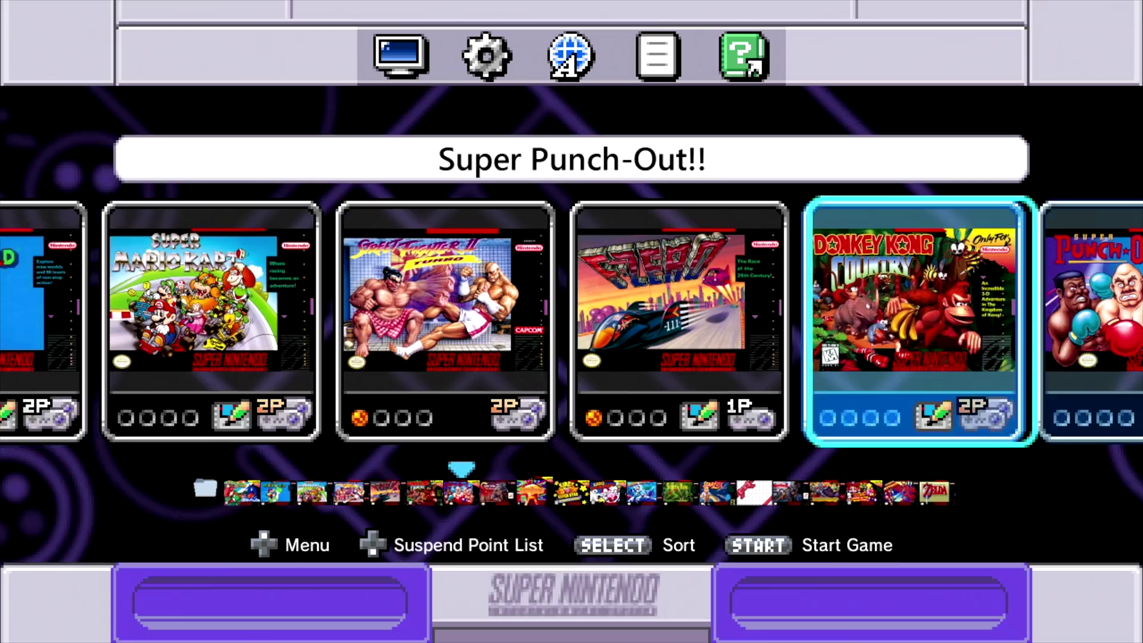
{"action": "key", "text": "Right"}
{"action": "key", "text": "Right"}
{"action": "key", "text": "Right"}
{"action": "key", "text": "Right"}
{"action": "key", "text": "Right"}
{"action": "key", "text": "Right"}
{"action": "key", "text": "Right"}
{"action": "key", "text": "Right"}
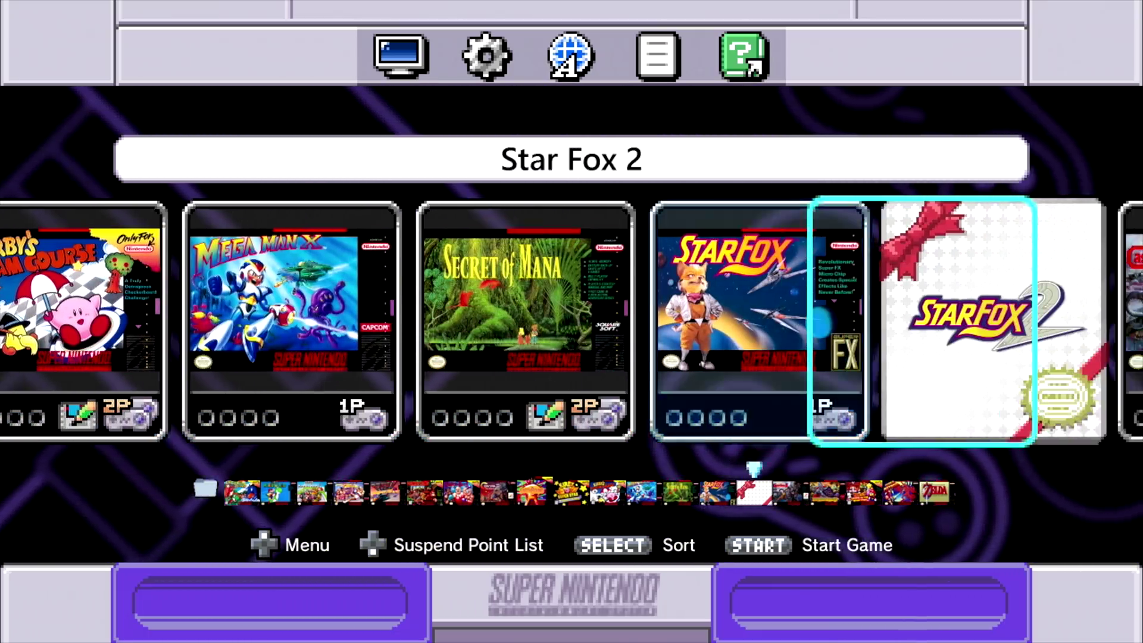
{"action": "key", "text": "Right"}
{"action": "key", "text": "Right"}
{"action": "key", "text": "Right"}
{"action": "key", "text": "Right"}
{"action": "key", "text": "Right"}
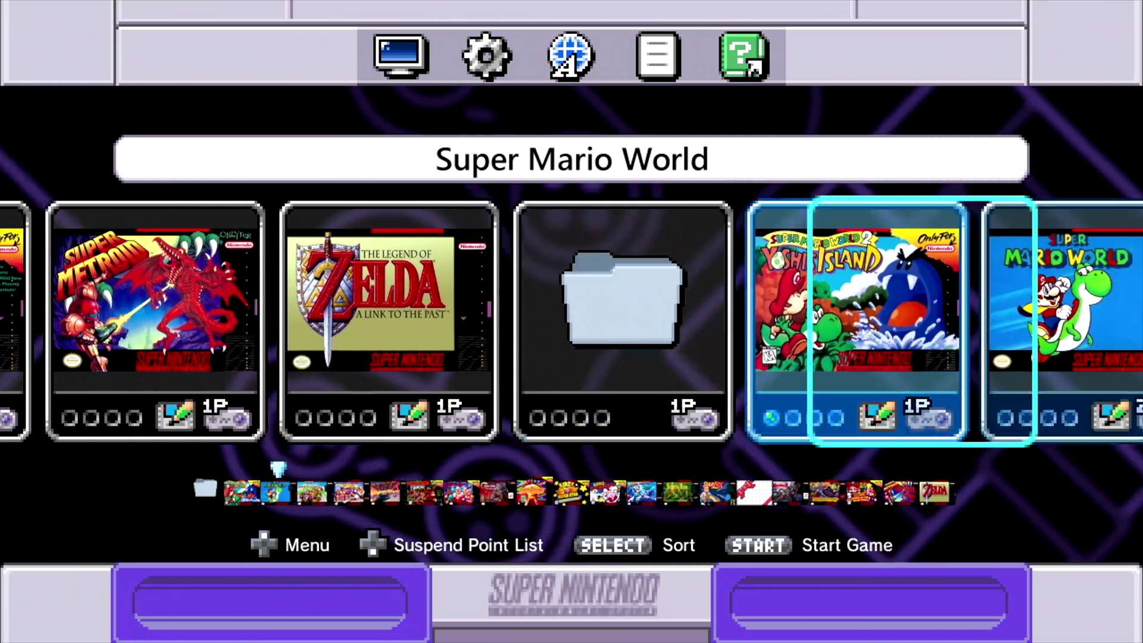
{"action": "key", "text": "Left"}
{"action": "key", "text": "Left"}
{"action": "key", "text": "Left"}
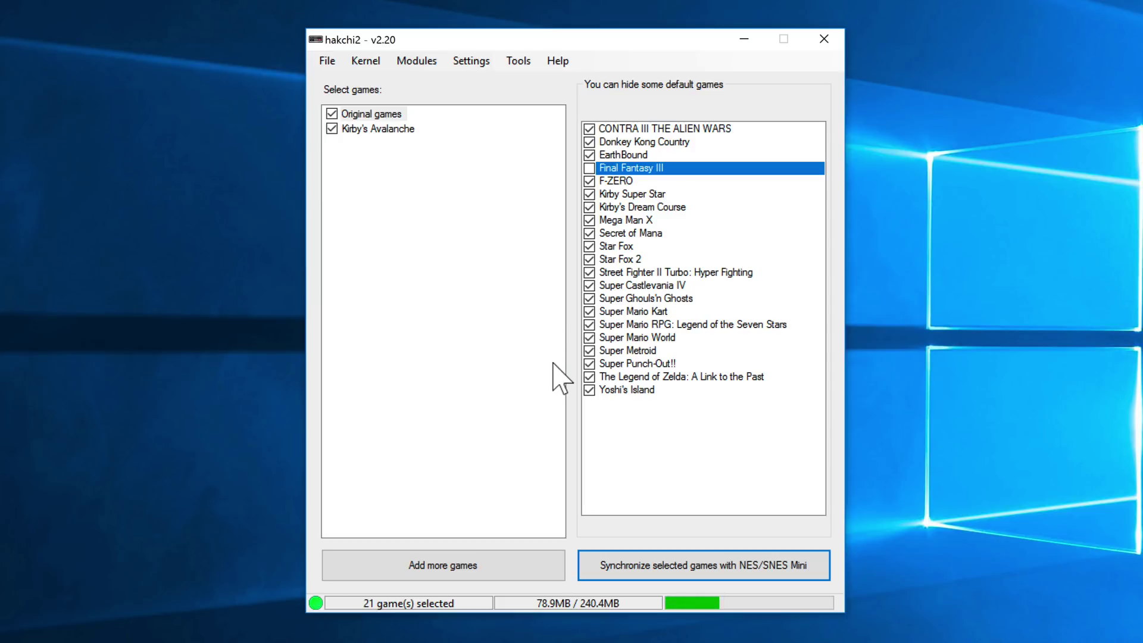
- Set Pages/folders structure to Disable page/folders and synchronize the games again
{"action": "left_click", "coordinate": [471, 60]}
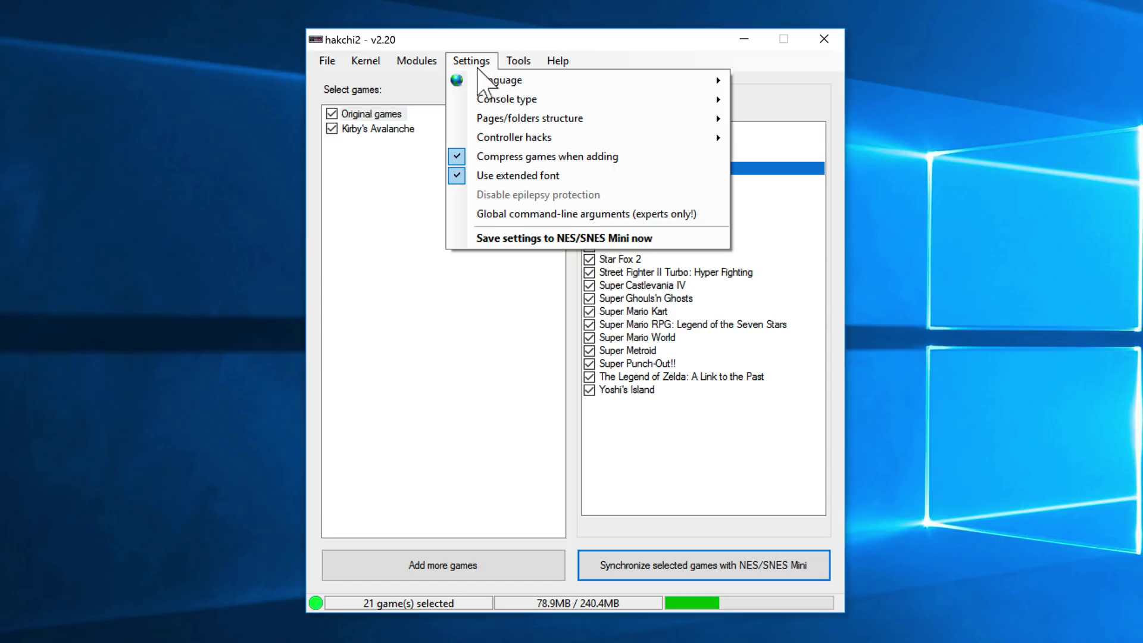
{"action": "mouse_move", "coordinate": [511, 121]}
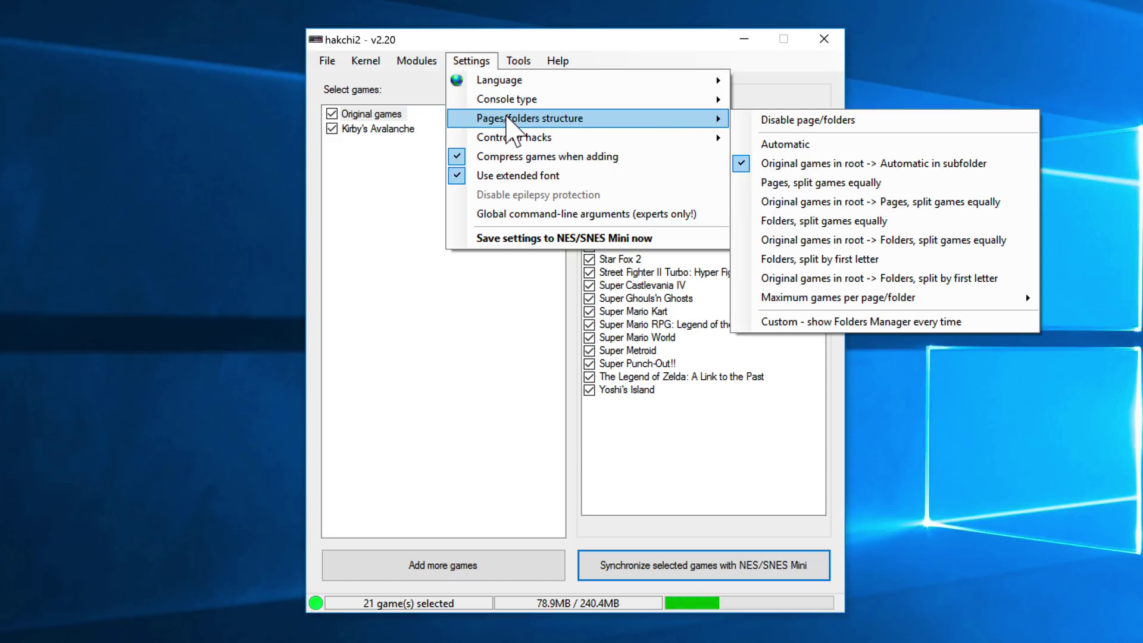
{"action": "left_click", "coordinate": [805, 121]}
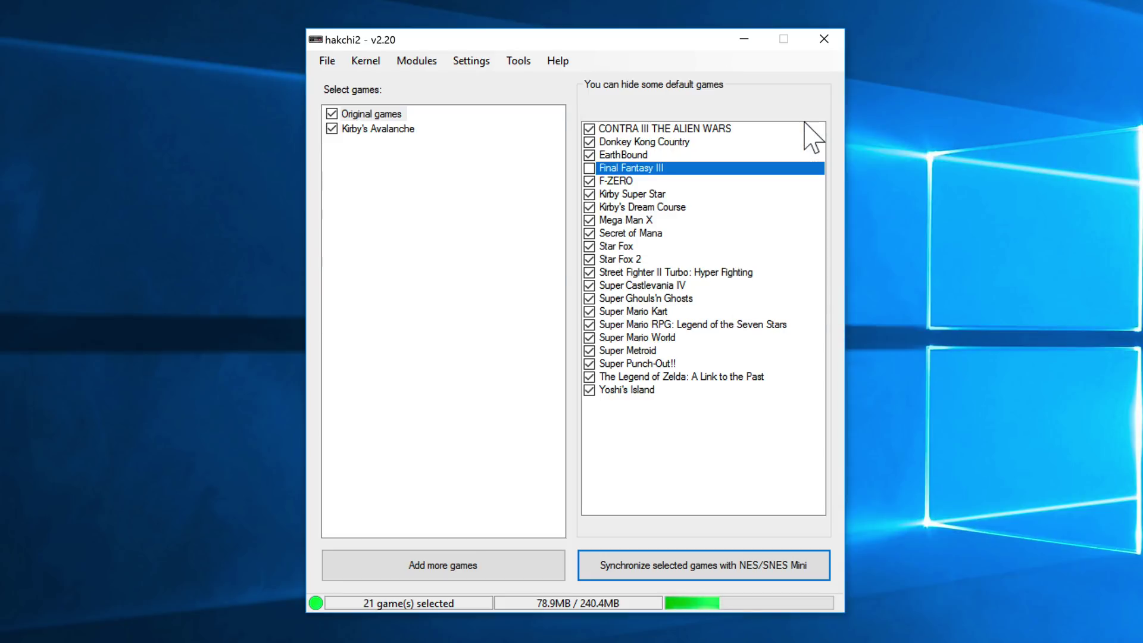
{"action": "left_click", "coordinate": [705, 566]}
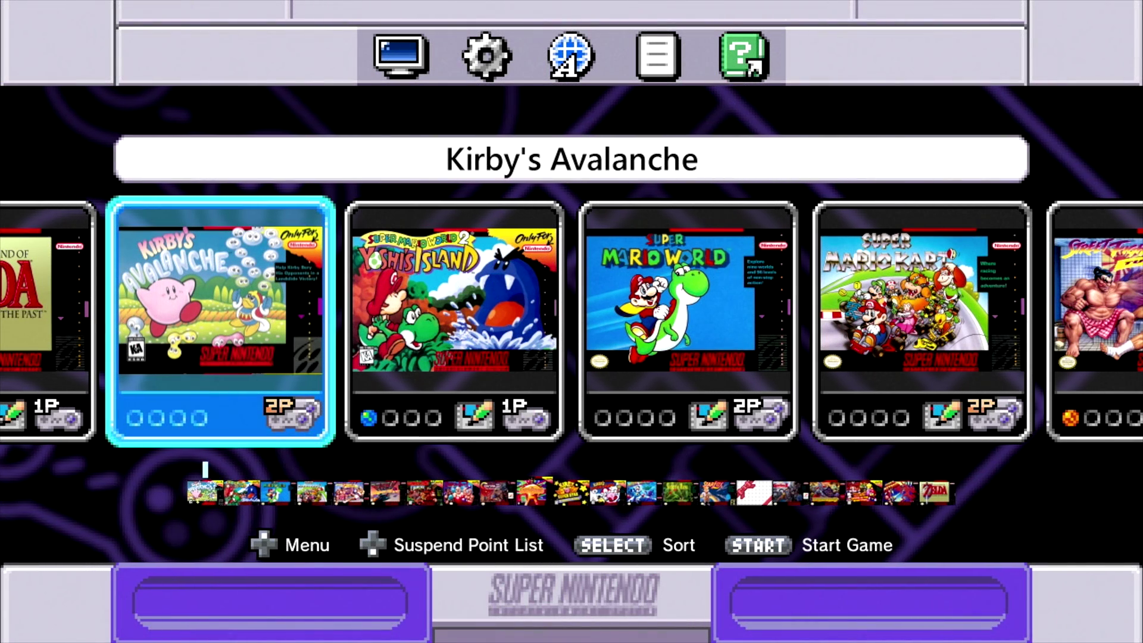
- Browse the flat game list and land on Kirby's Avalanche beside Yoshi's Island
{"action": "key", "text": "Right"}
{"action": "key", "text": "Right"}
{"action": "key", "text": "Left"}
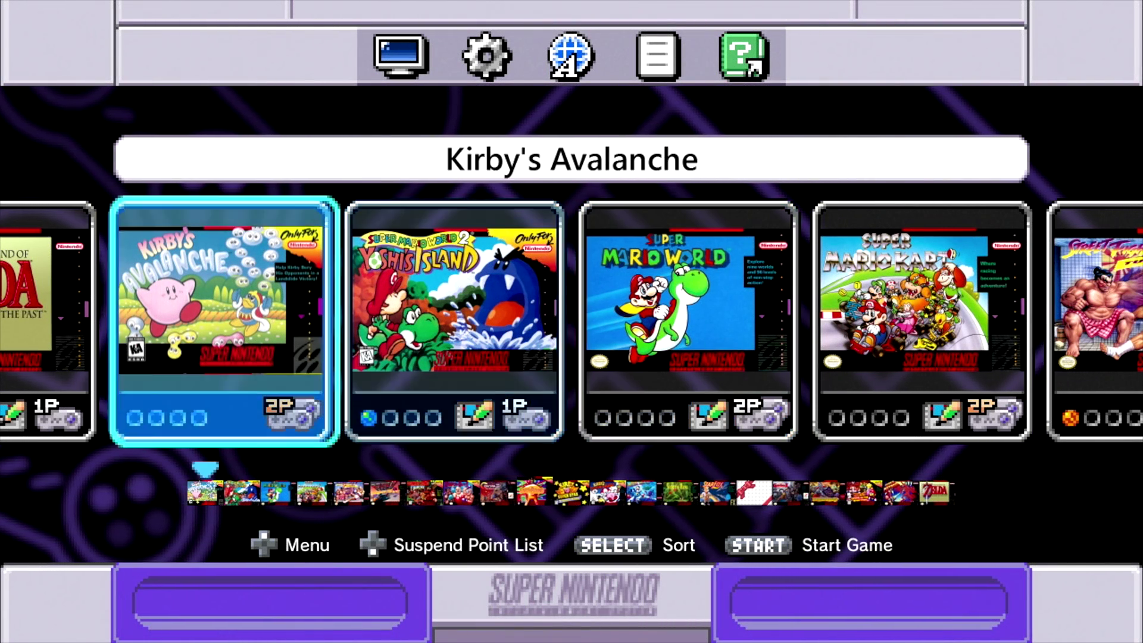
{"action": "key", "text": "Left"}
{"action": "key", "text": "Left"}
{"action": "key", "text": "Right"}
{"action": "key", "text": "Right"}
{"action": "key", "text": "Right"}
{"action": "key", "text": "Right"}
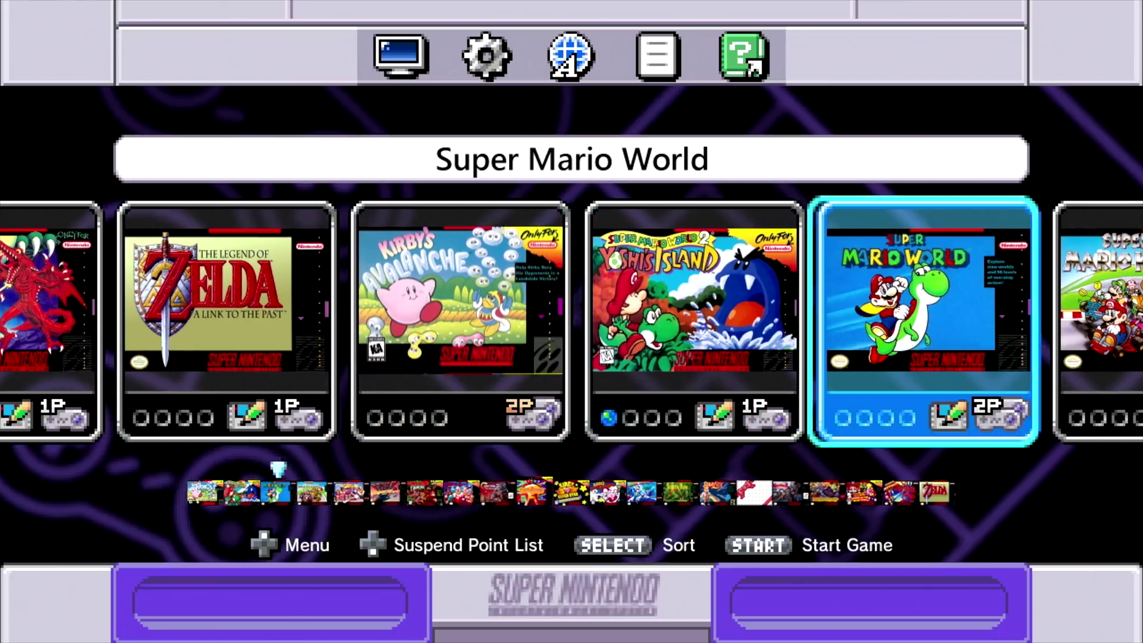
{"action": "key", "text": "Left"}
{"action": "key", "text": "Left"}
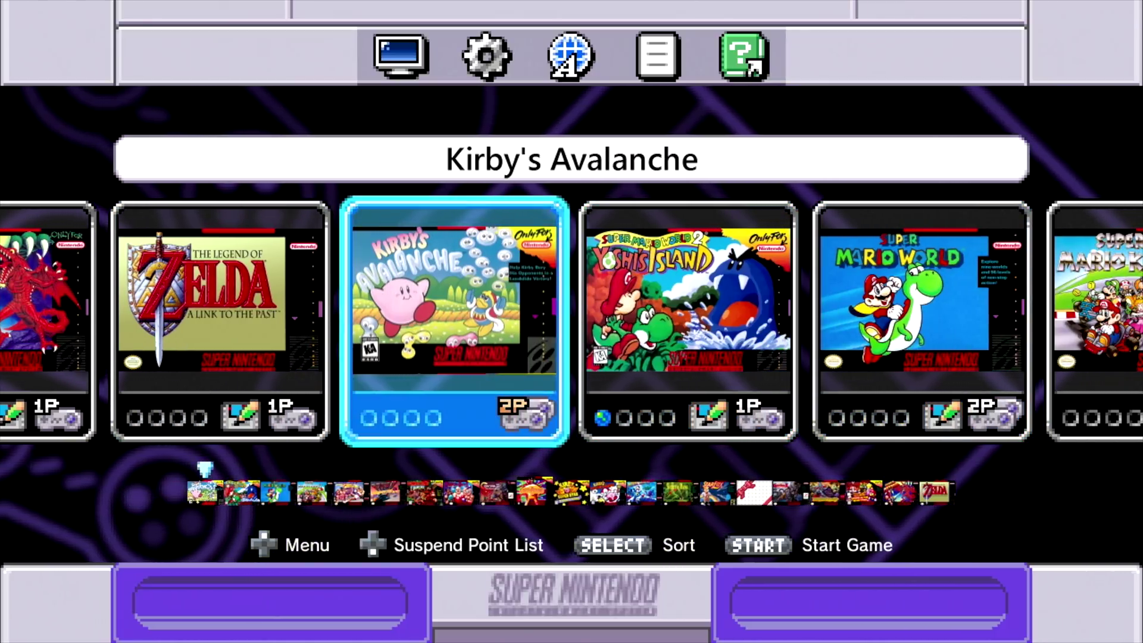